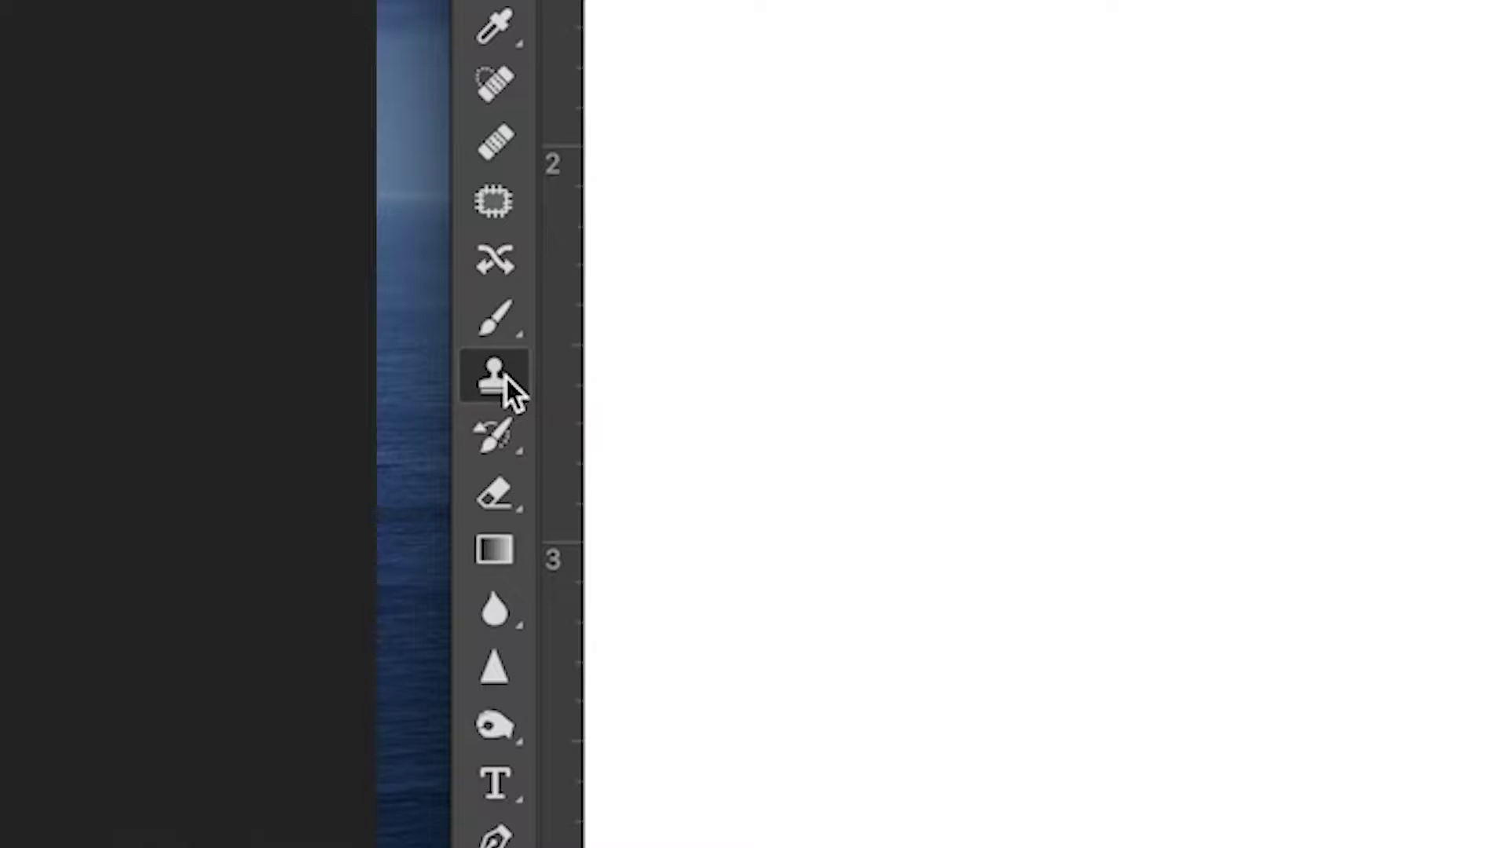
Reveal the Clone Stamp / Pattern Stamp flyout in the toolbar
left_click(506, 376)
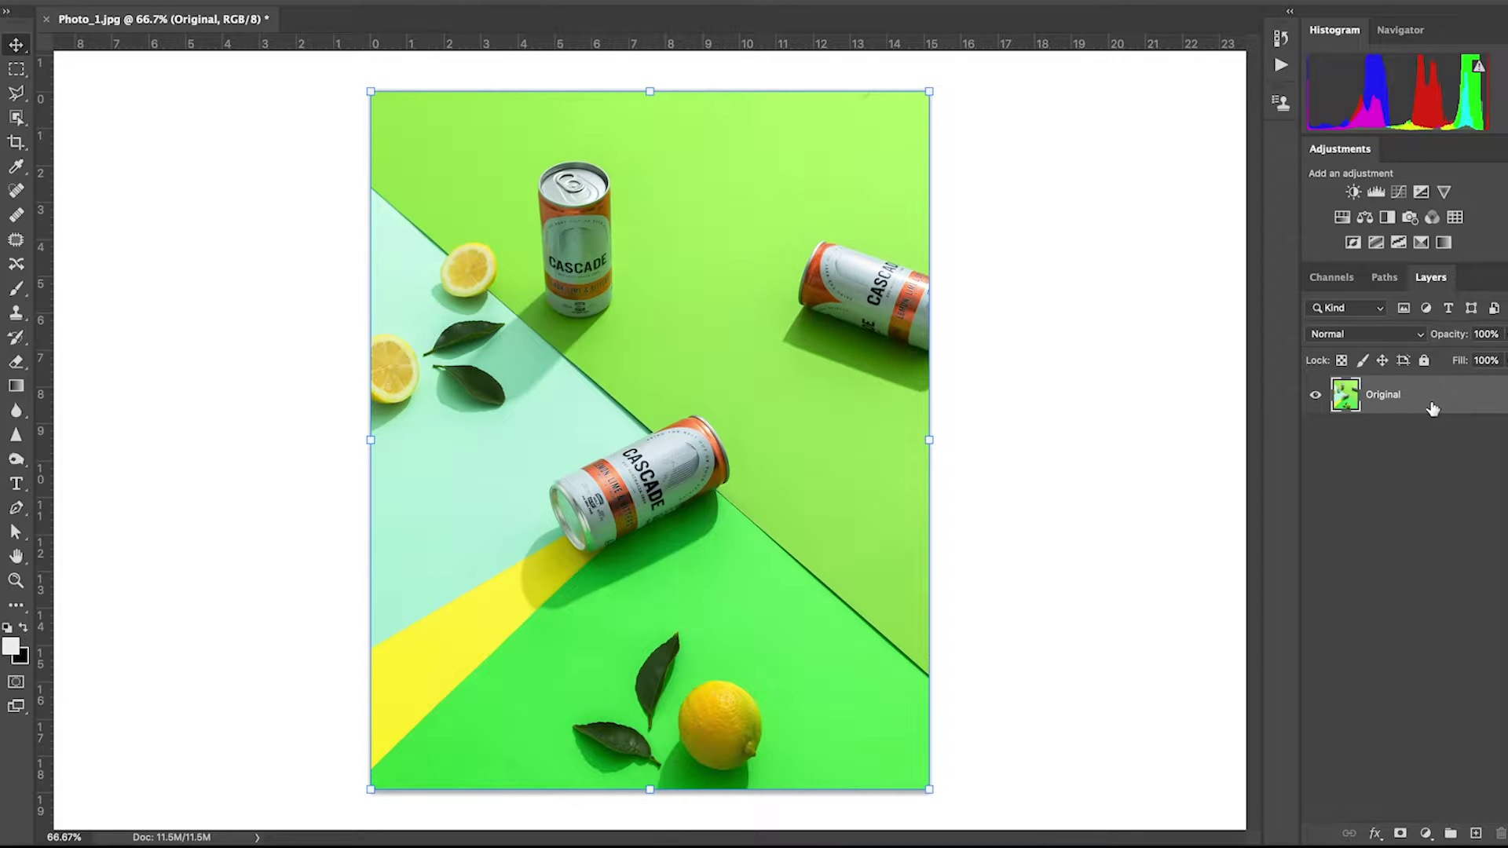
Duplicate the Original layer from its right-click menu, creating Patch above it
right_click(1435, 403)
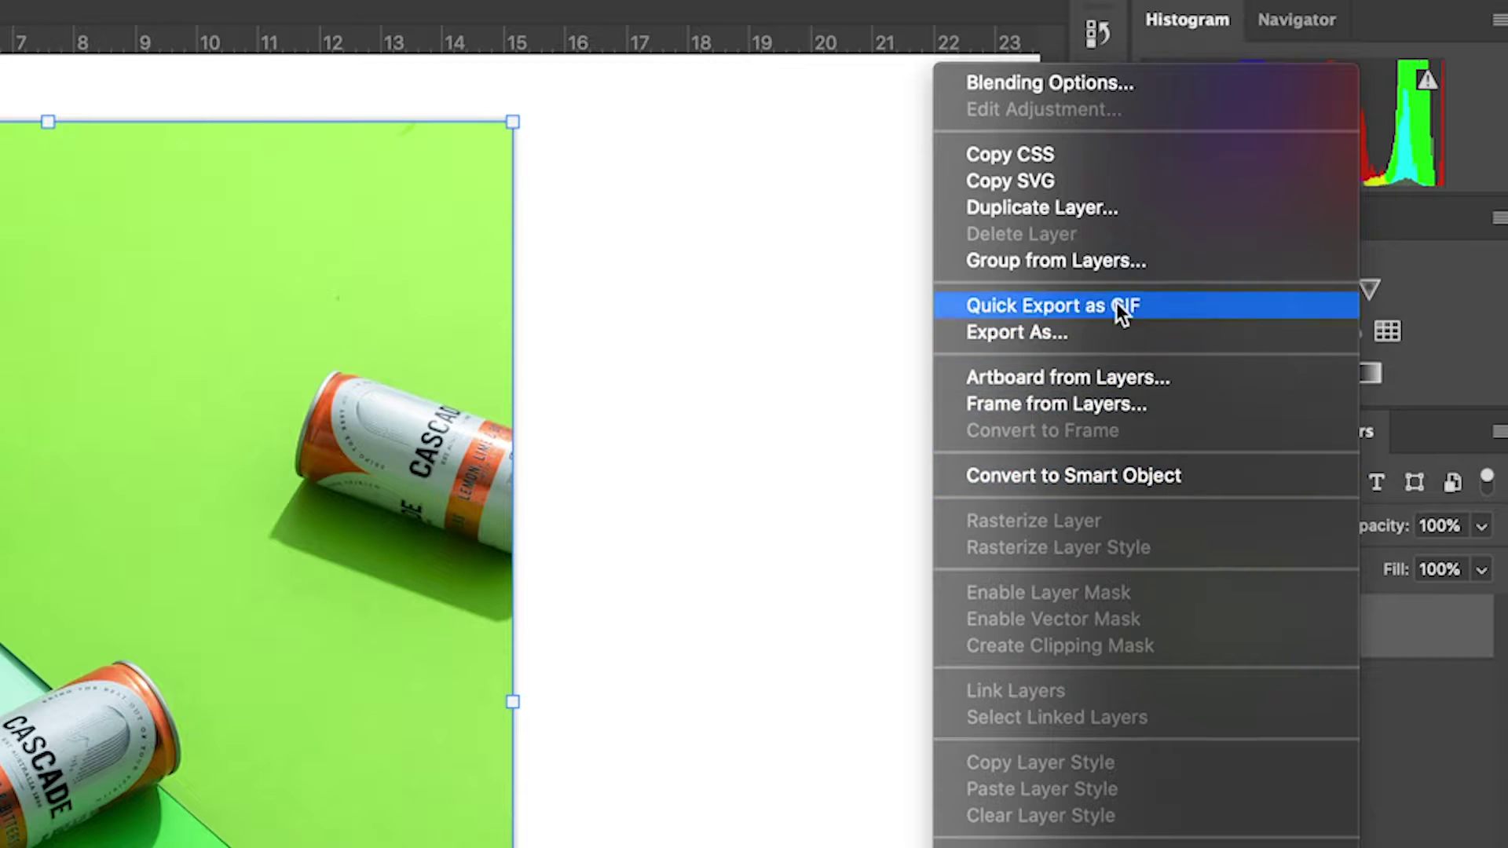
left_click(1143, 210)
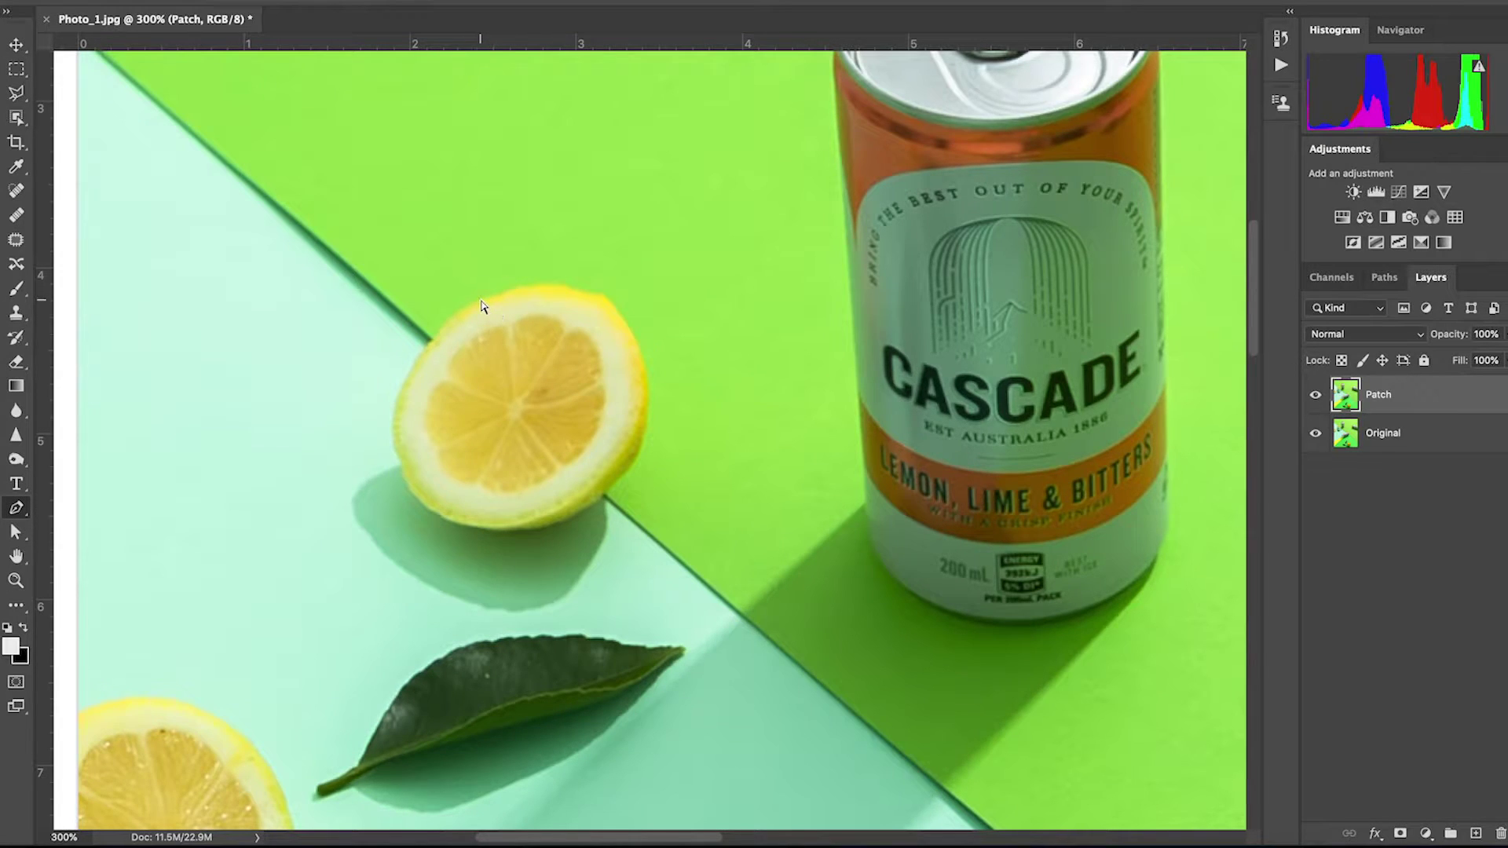
Zoom in and trace the upper lemon half's rim with Pen anchor points and a curve
scroll(550, 343, "up", 1)
left_click(689, 324)
left_click(651, 319)
left_click(595, 320)
left_click(537, 338)
left_click(489, 378)
left_click(479, 388)
left_click_drag(457, 428, 443, 445)
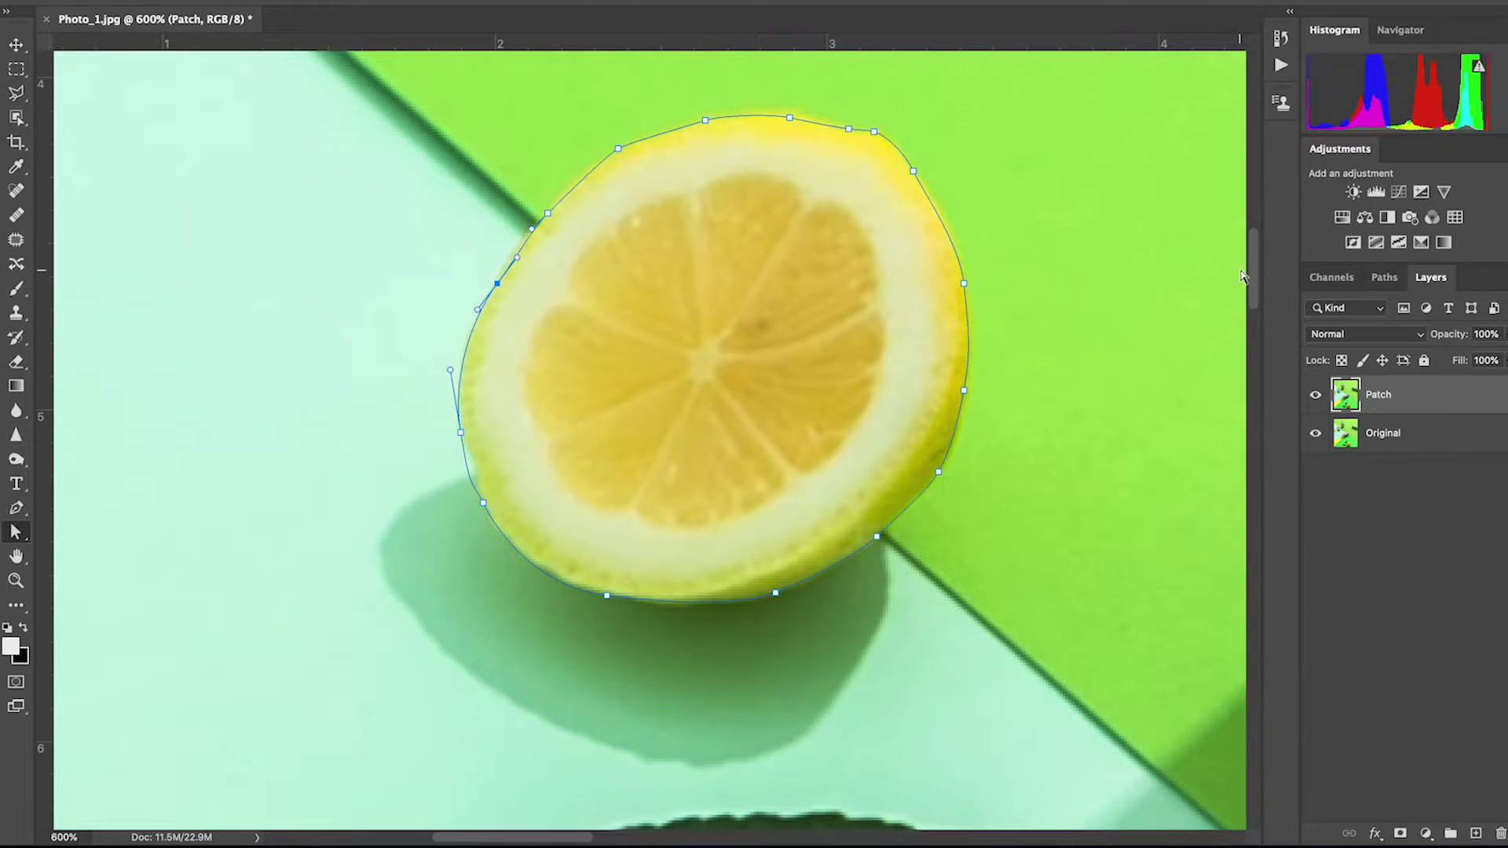
Save the work path in the Paths panel under the name Lemon
left_click(1383, 277)
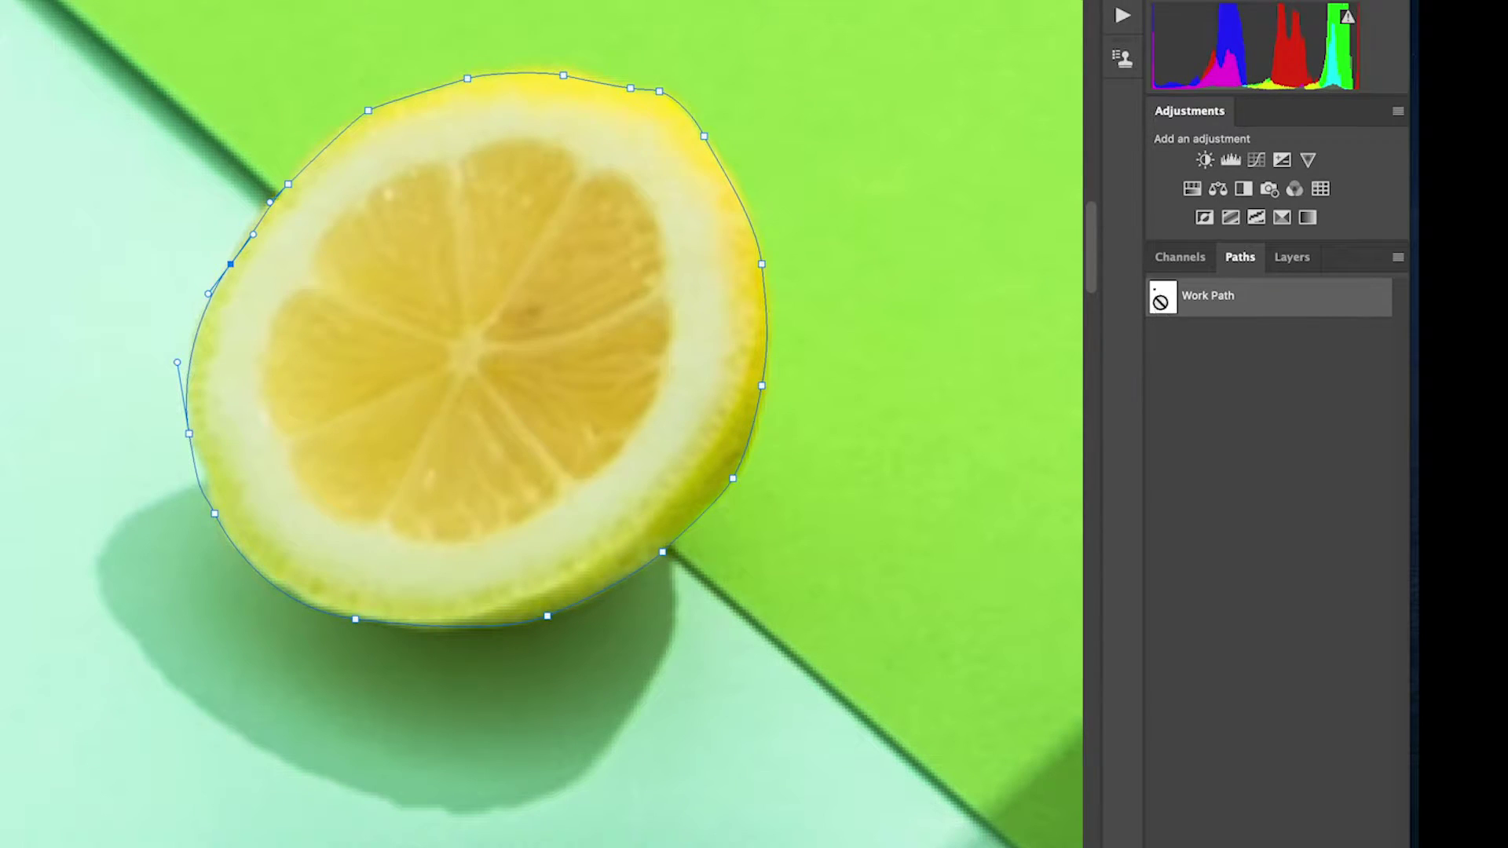
double_click(1161, 301)
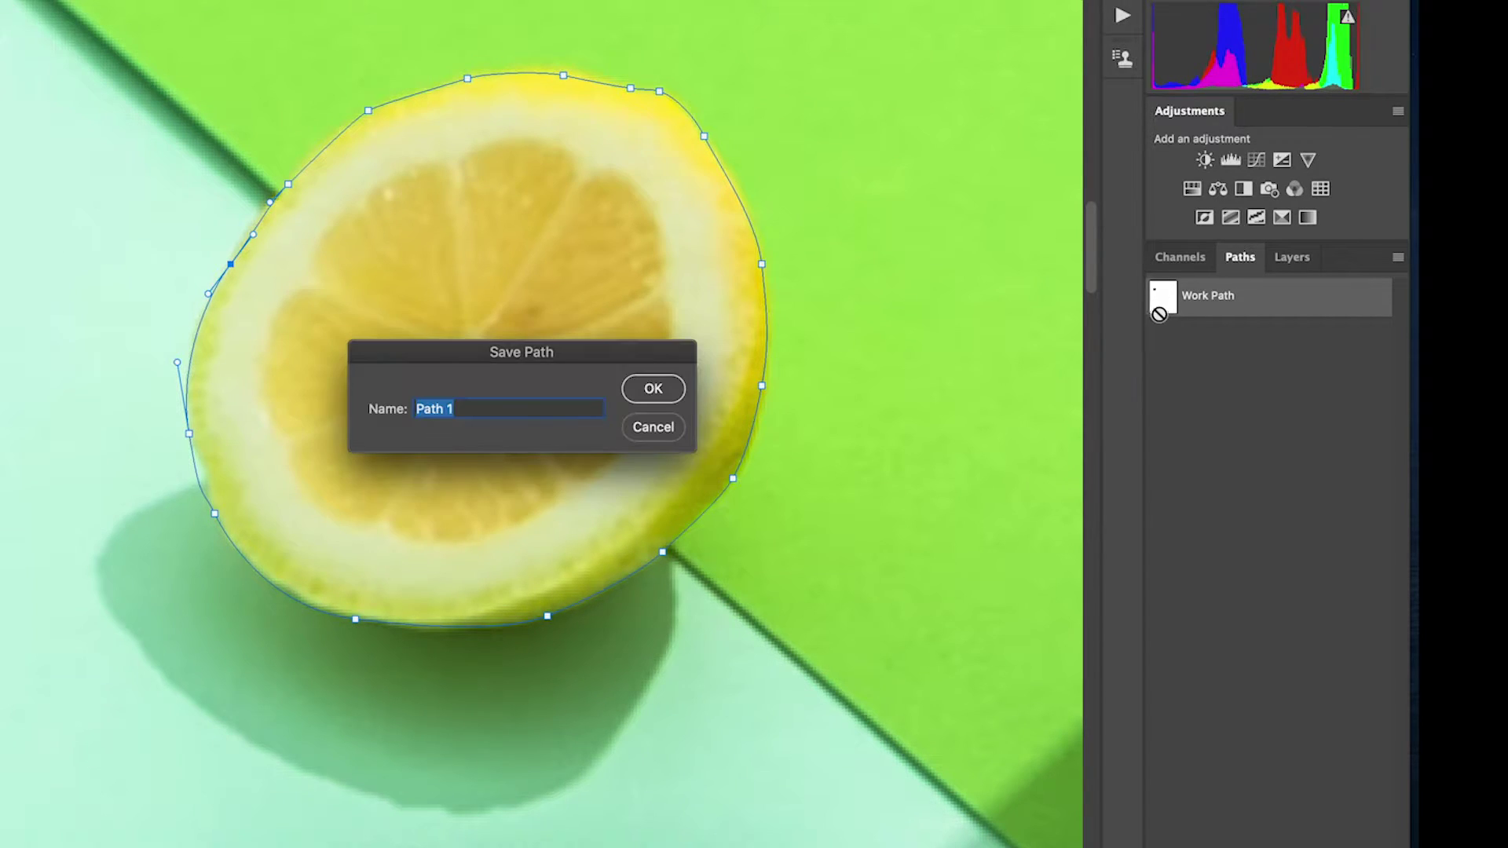
type("Le")
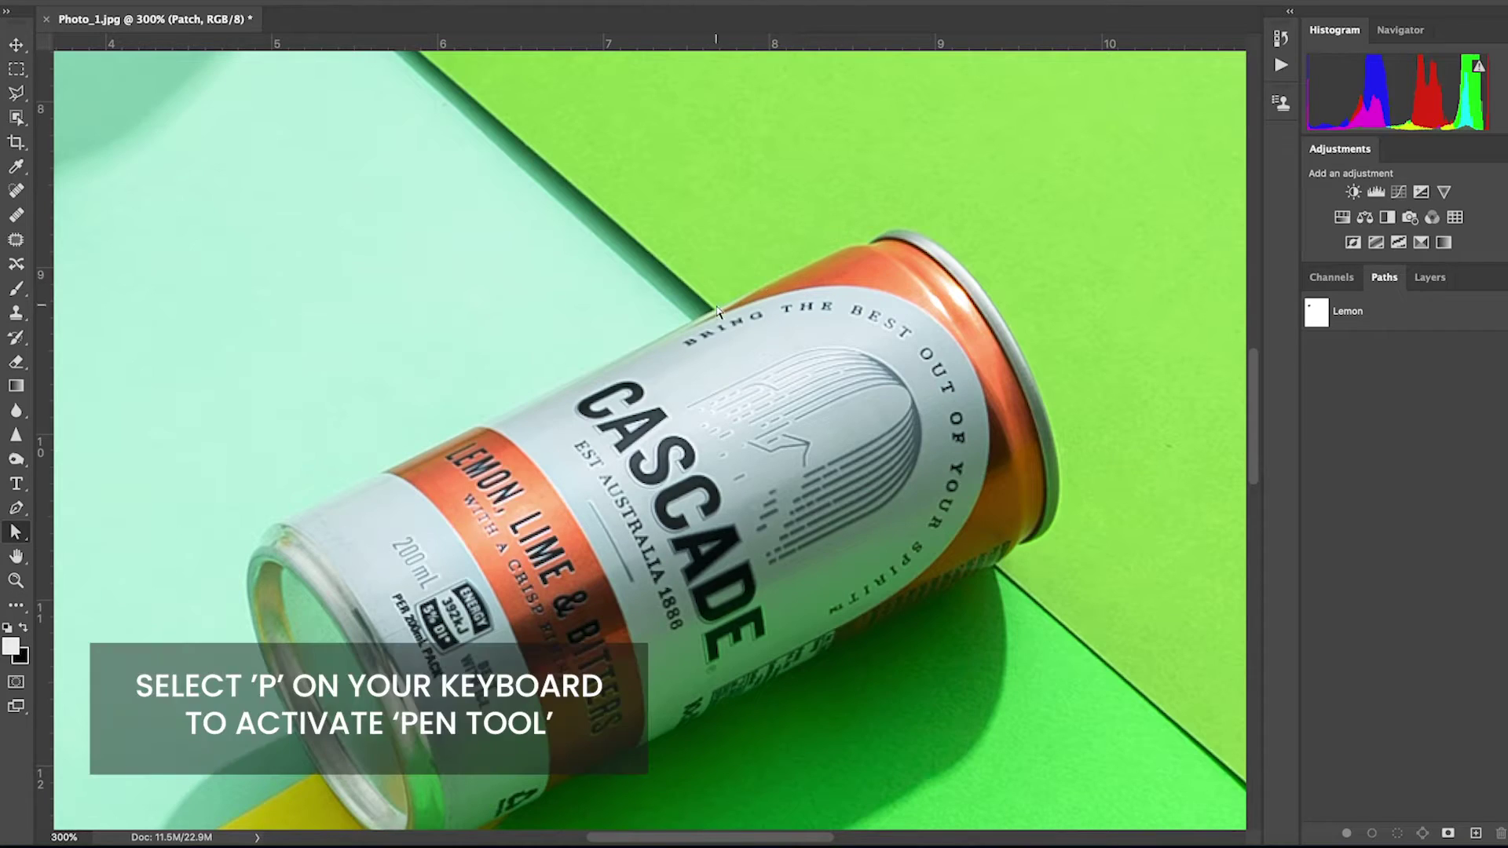
With the Pen tool, zoom in on the lying can and start its outline at the top edge
key("p")
left_click(16, 511)
left_click(817, 287, "ctrl")
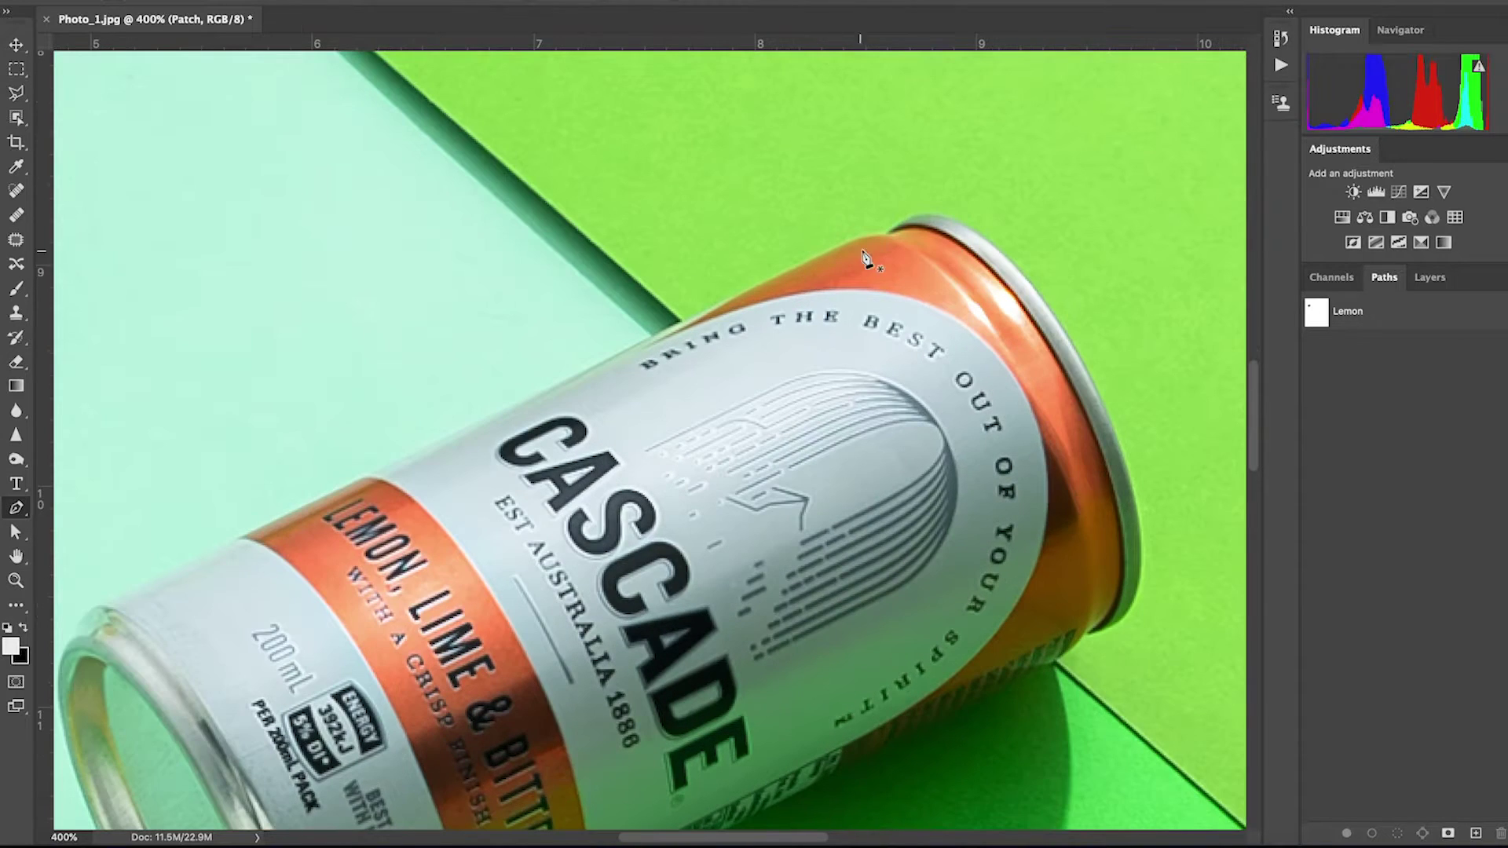
left_click(917, 216)
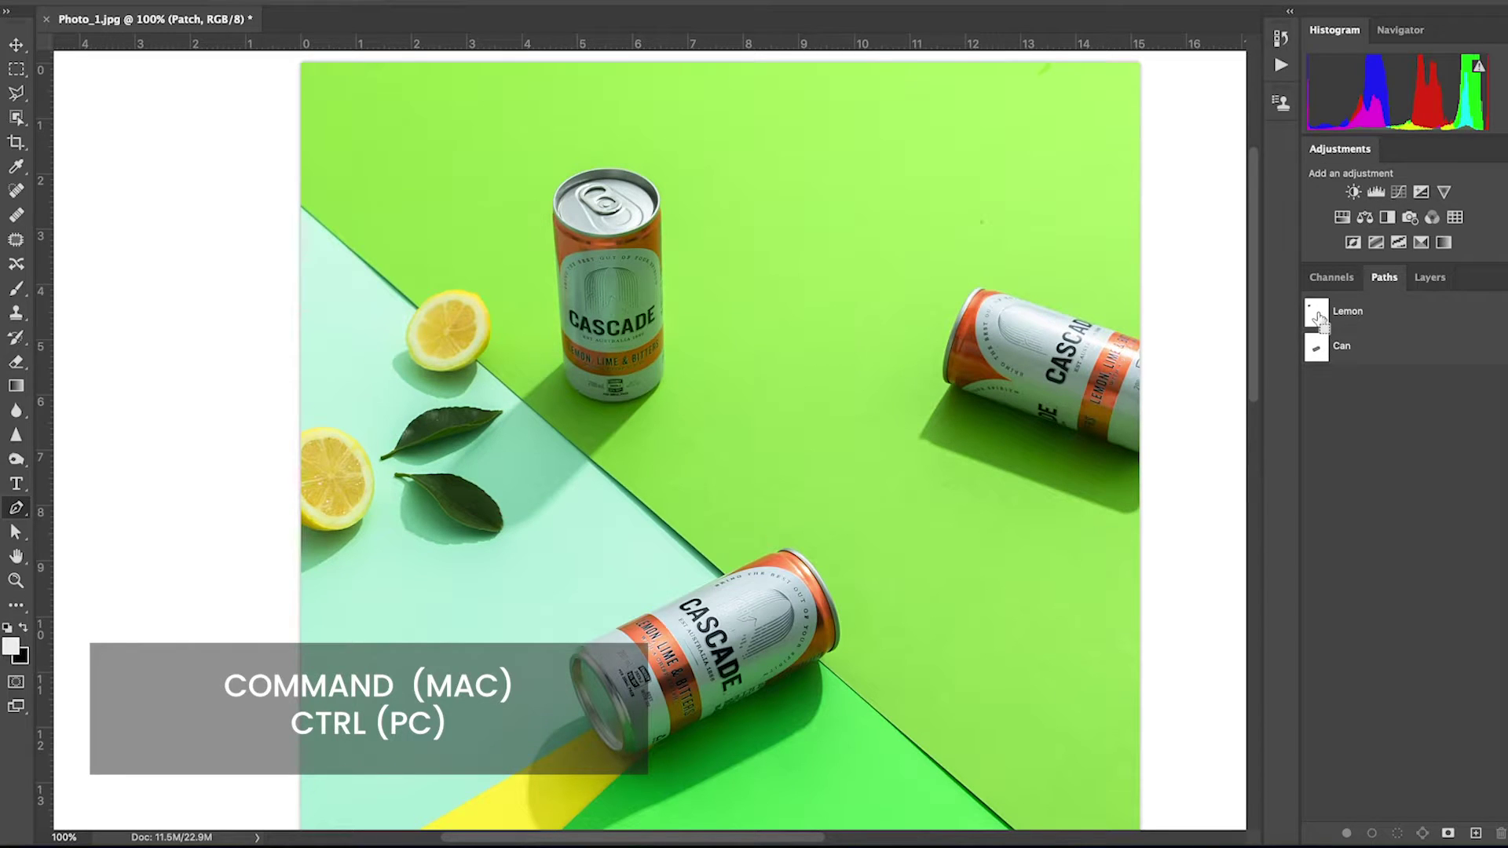
Load the Lemon path as a selection, copy it to Layer 1, and hide the photo layers to check
left_click(1319, 317, "ctrl")
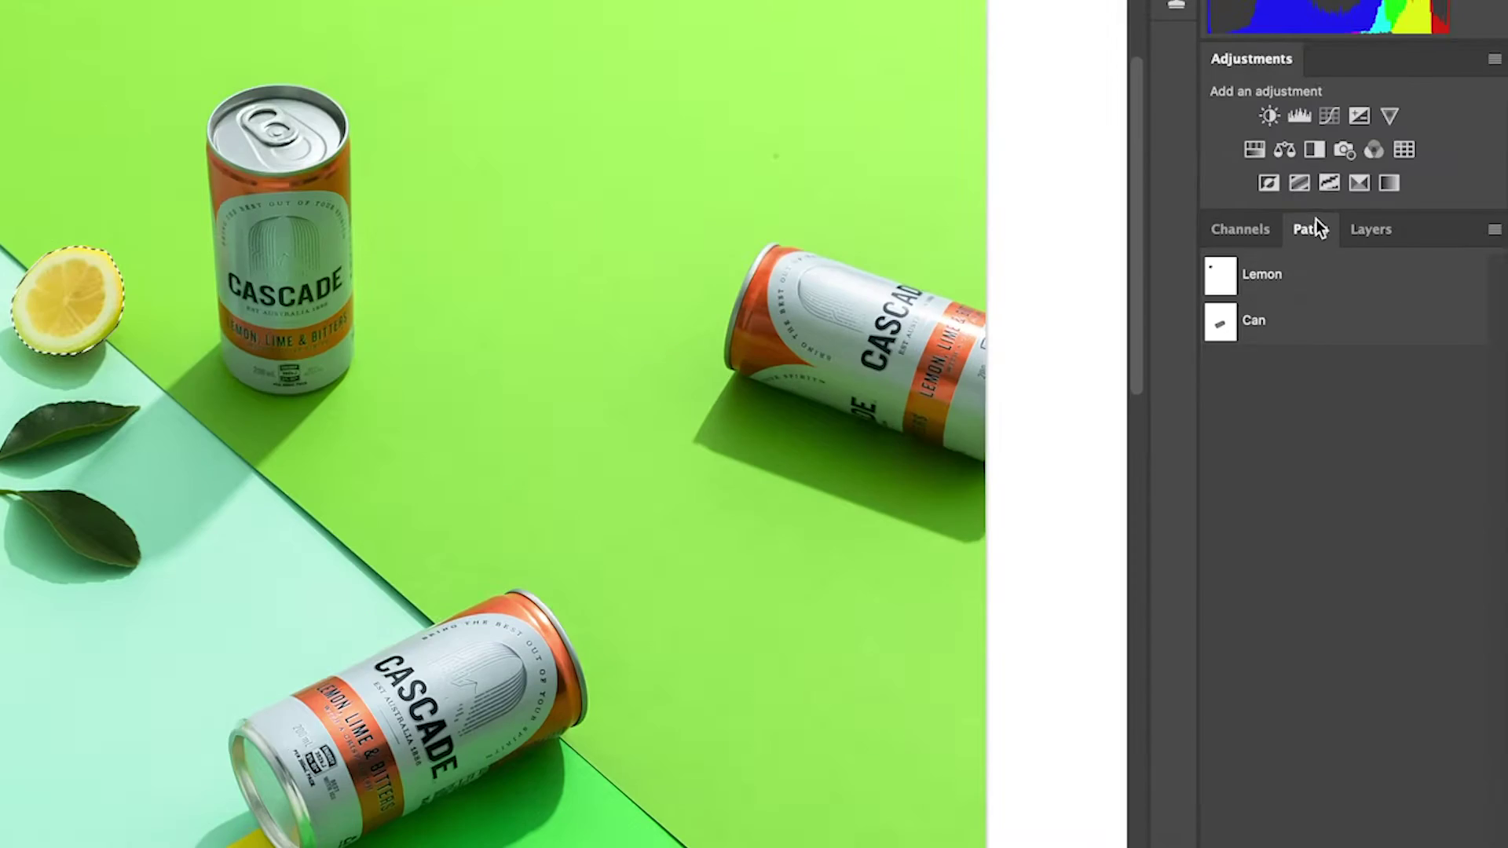
left_click(1361, 227)
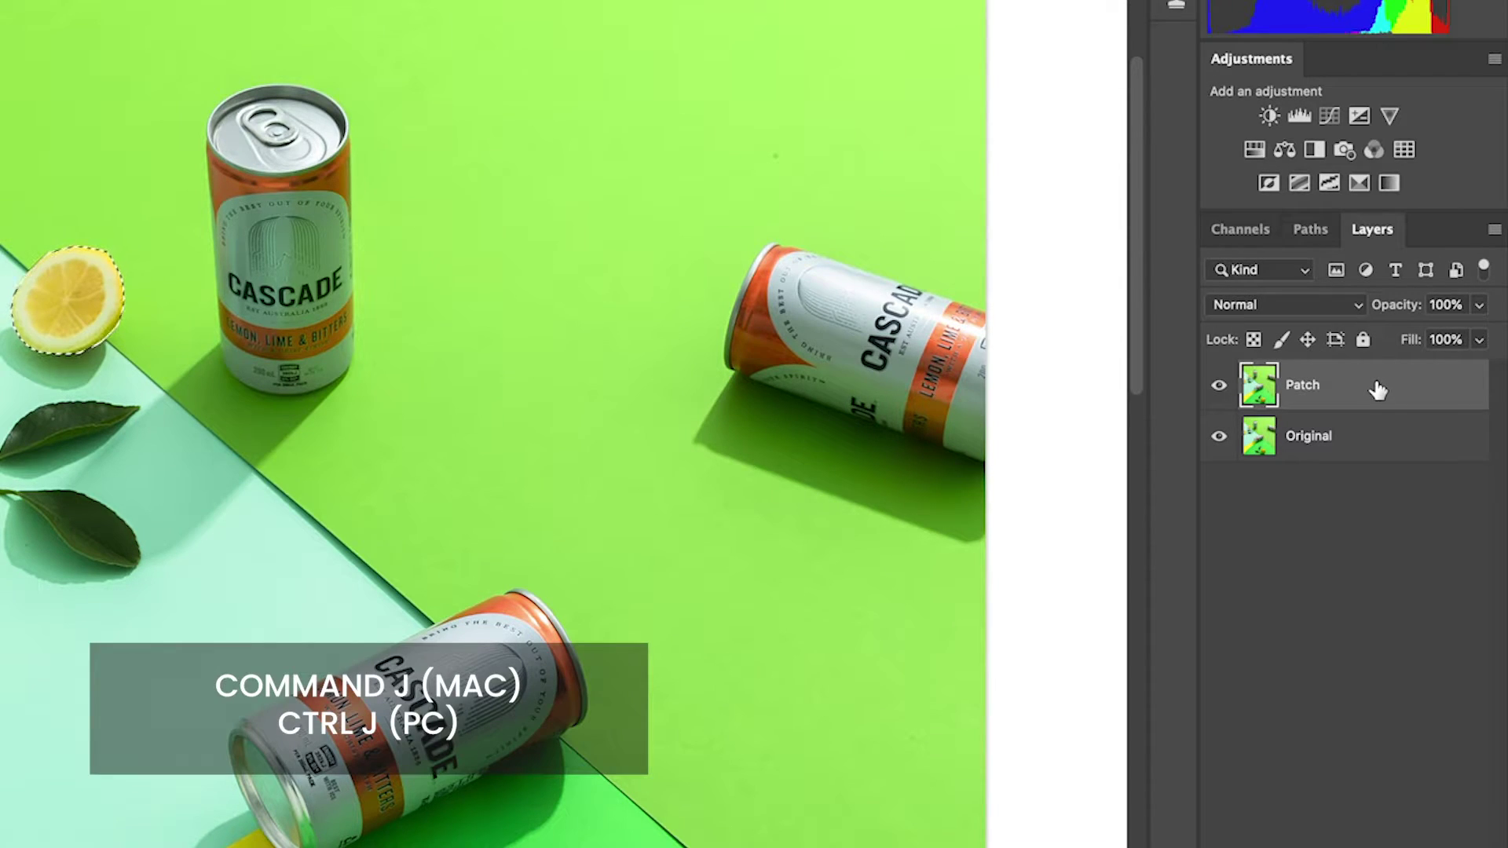
key("ctrl+j")
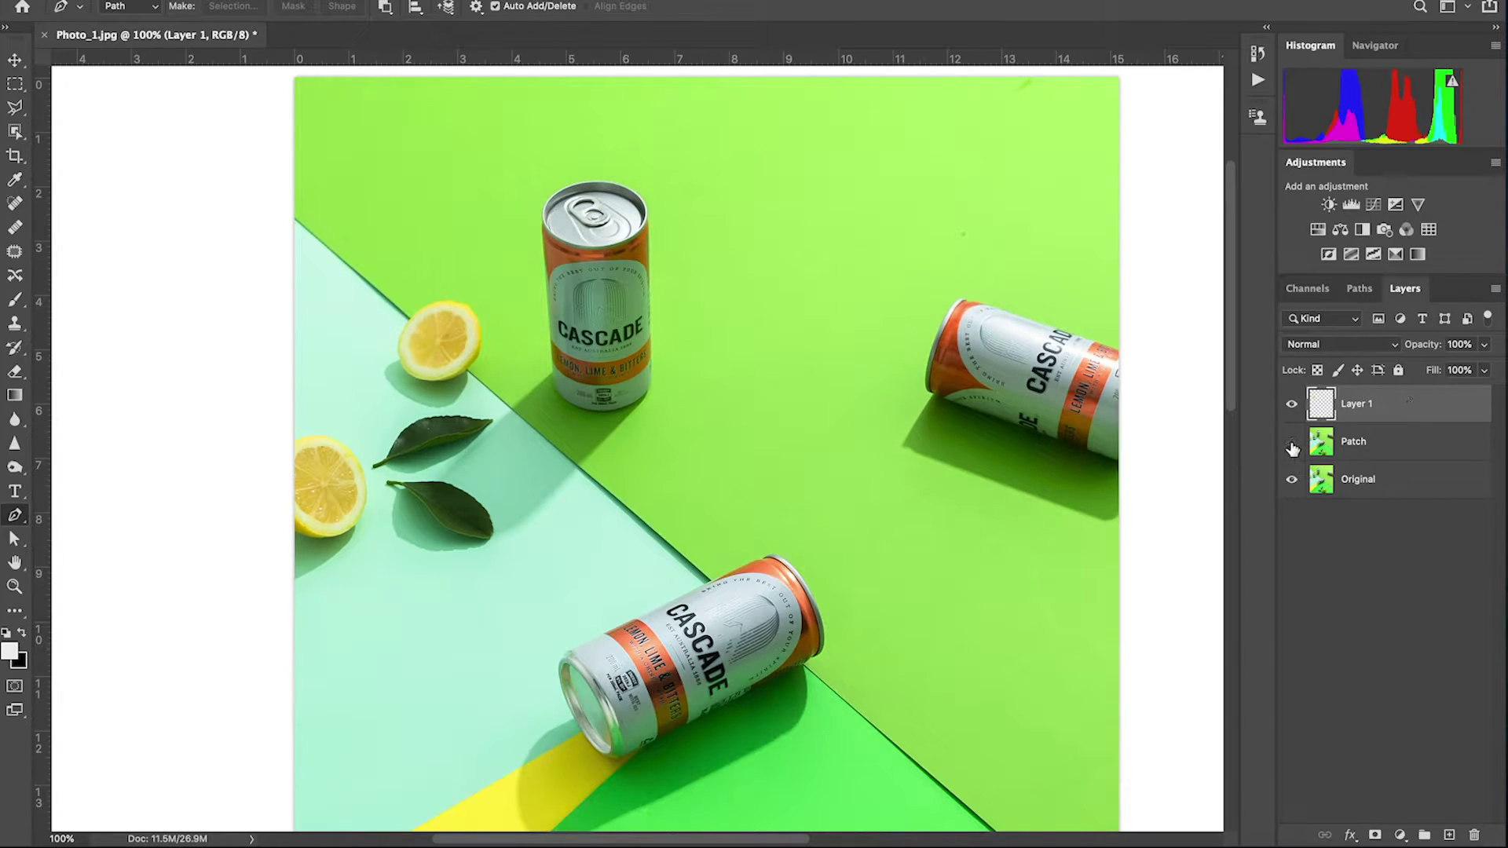
left_click(1294, 482)
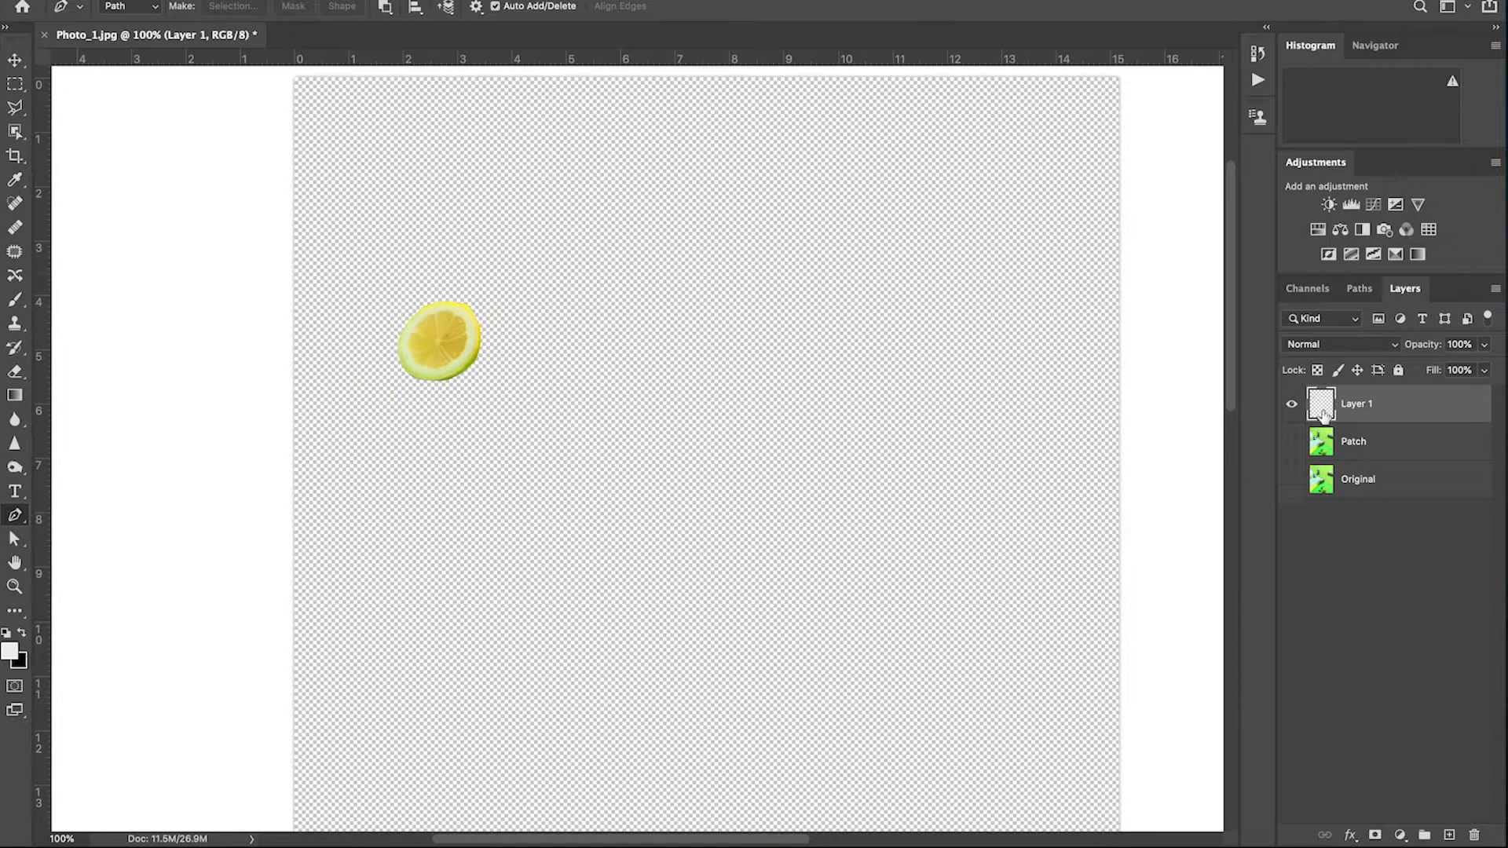
Load the Can path as a selection and copy the can from Patch onto a new Layer 2
left_click(1291, 442)
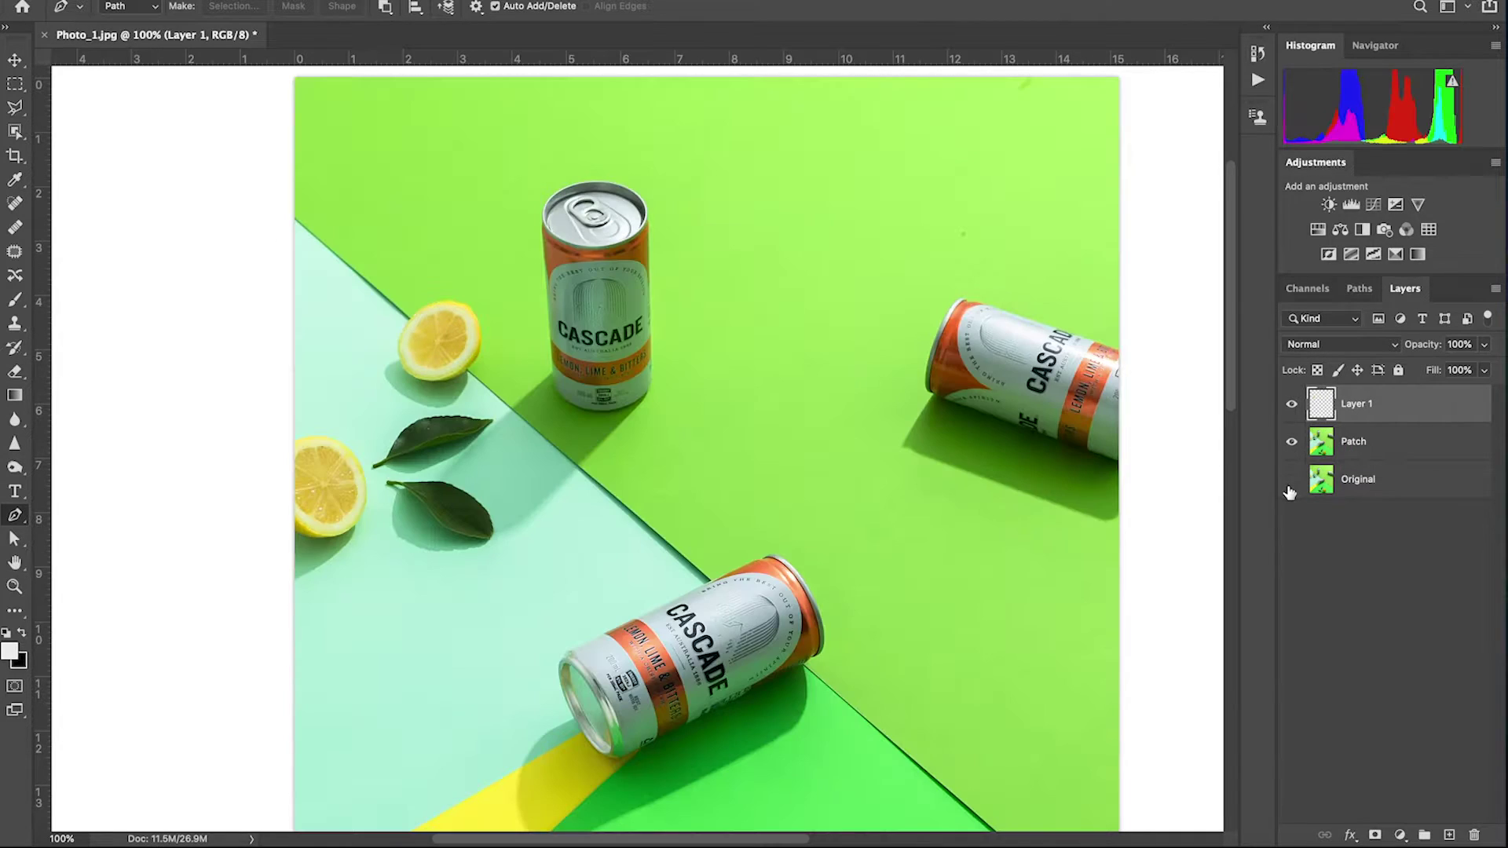
left_click(1365, 292)
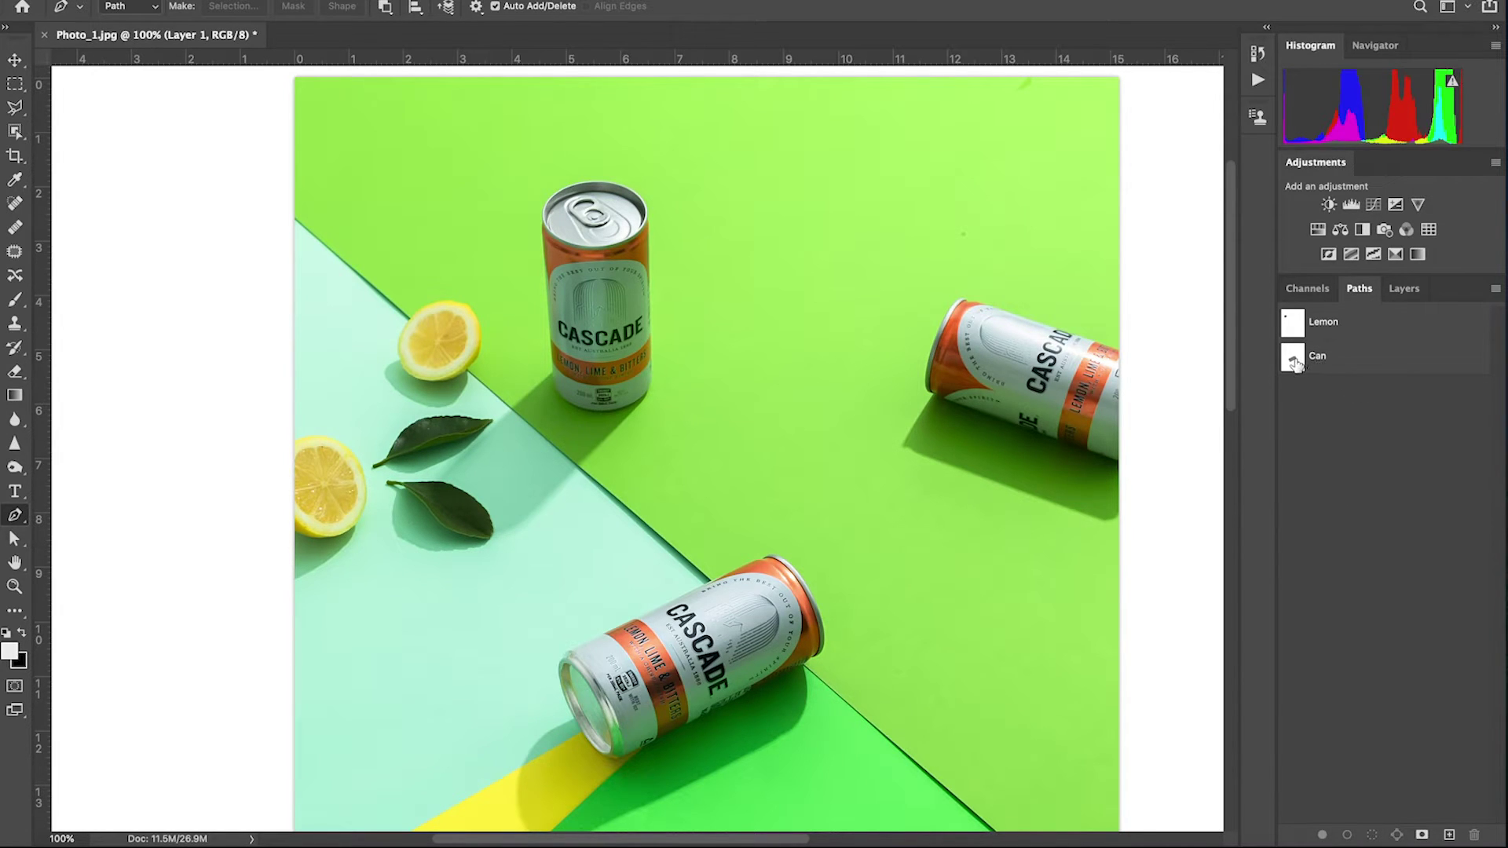
left_click(1294, 363, "ctrl")
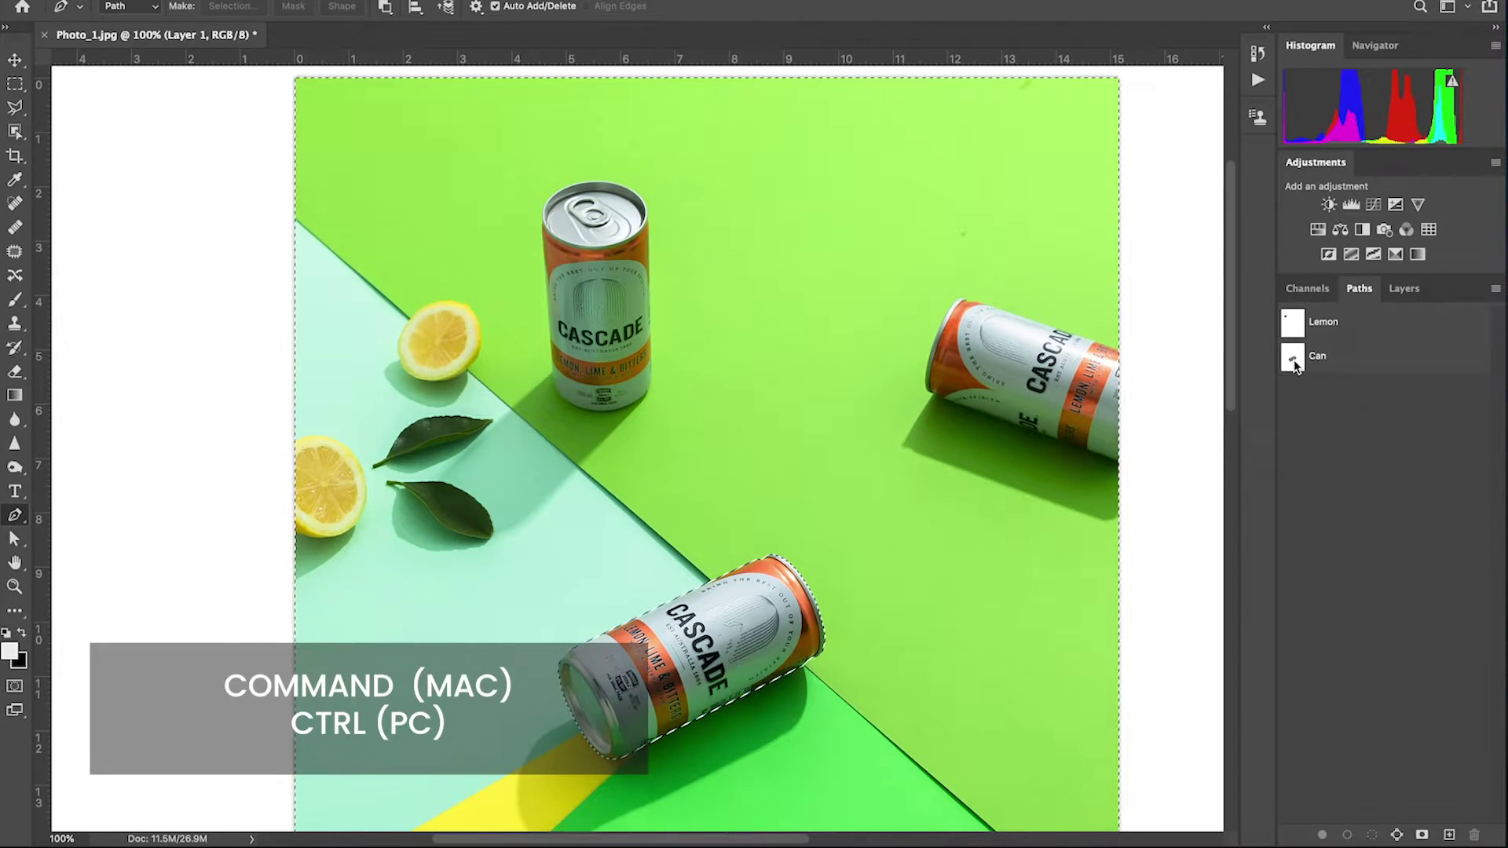
left_click_drag(1099, 476, 1108, 358)
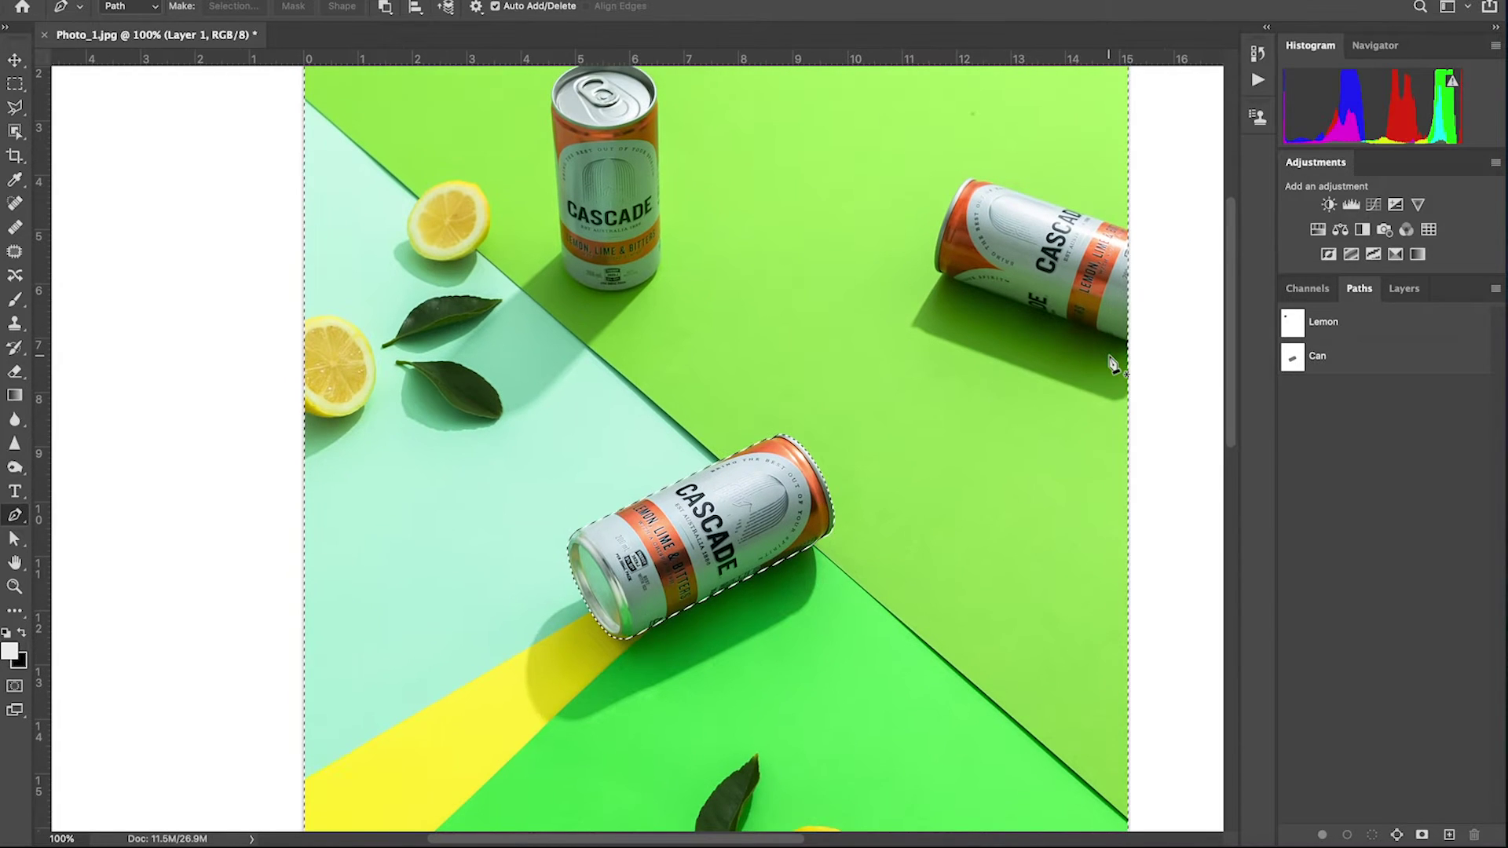
left_click(1401, 289)
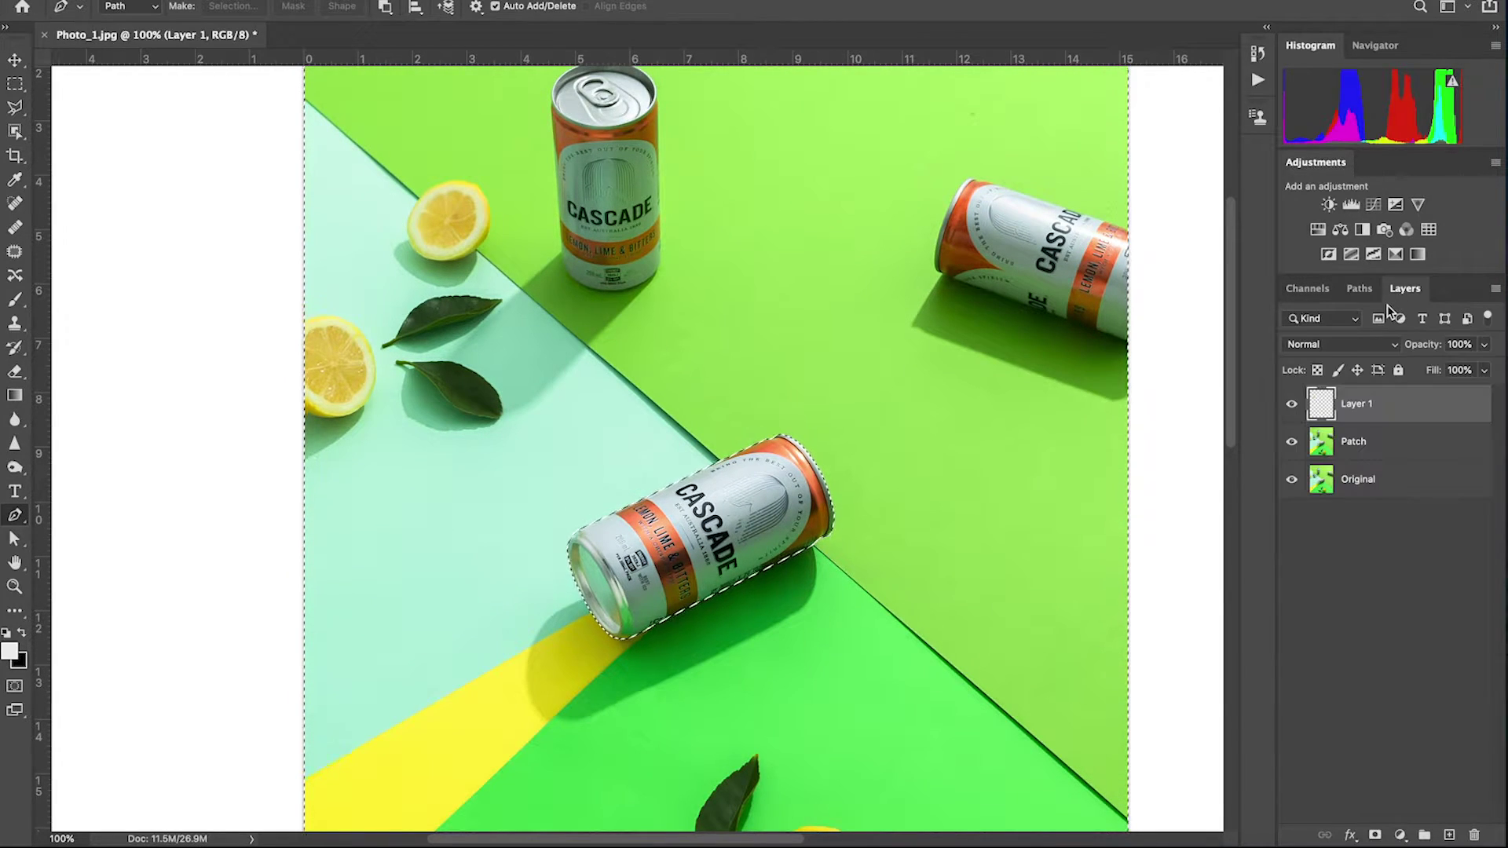
left_click(1331, 444)
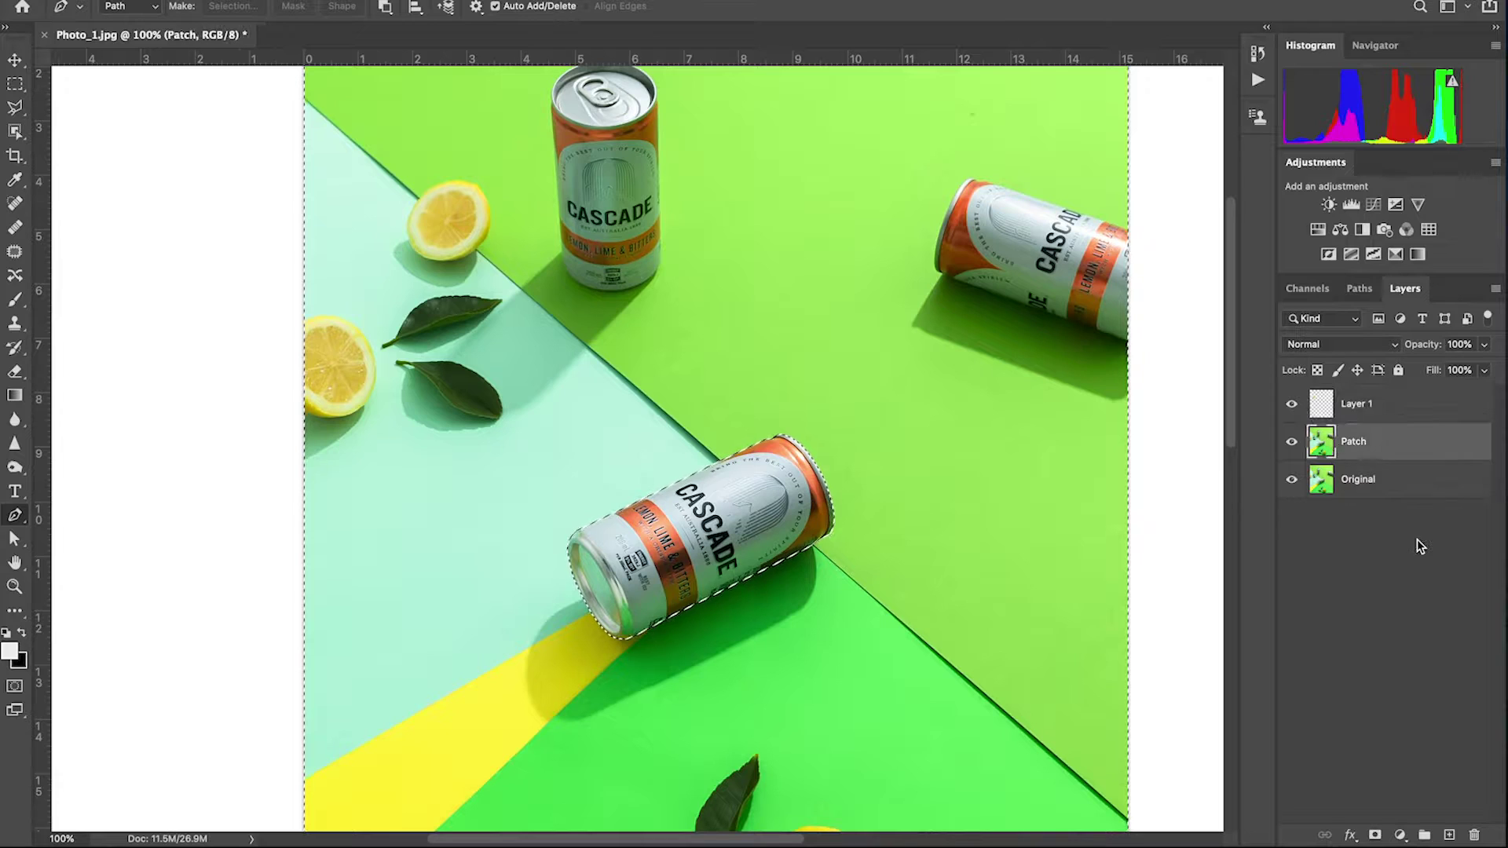
left_click(1334, 447, "ctrl")
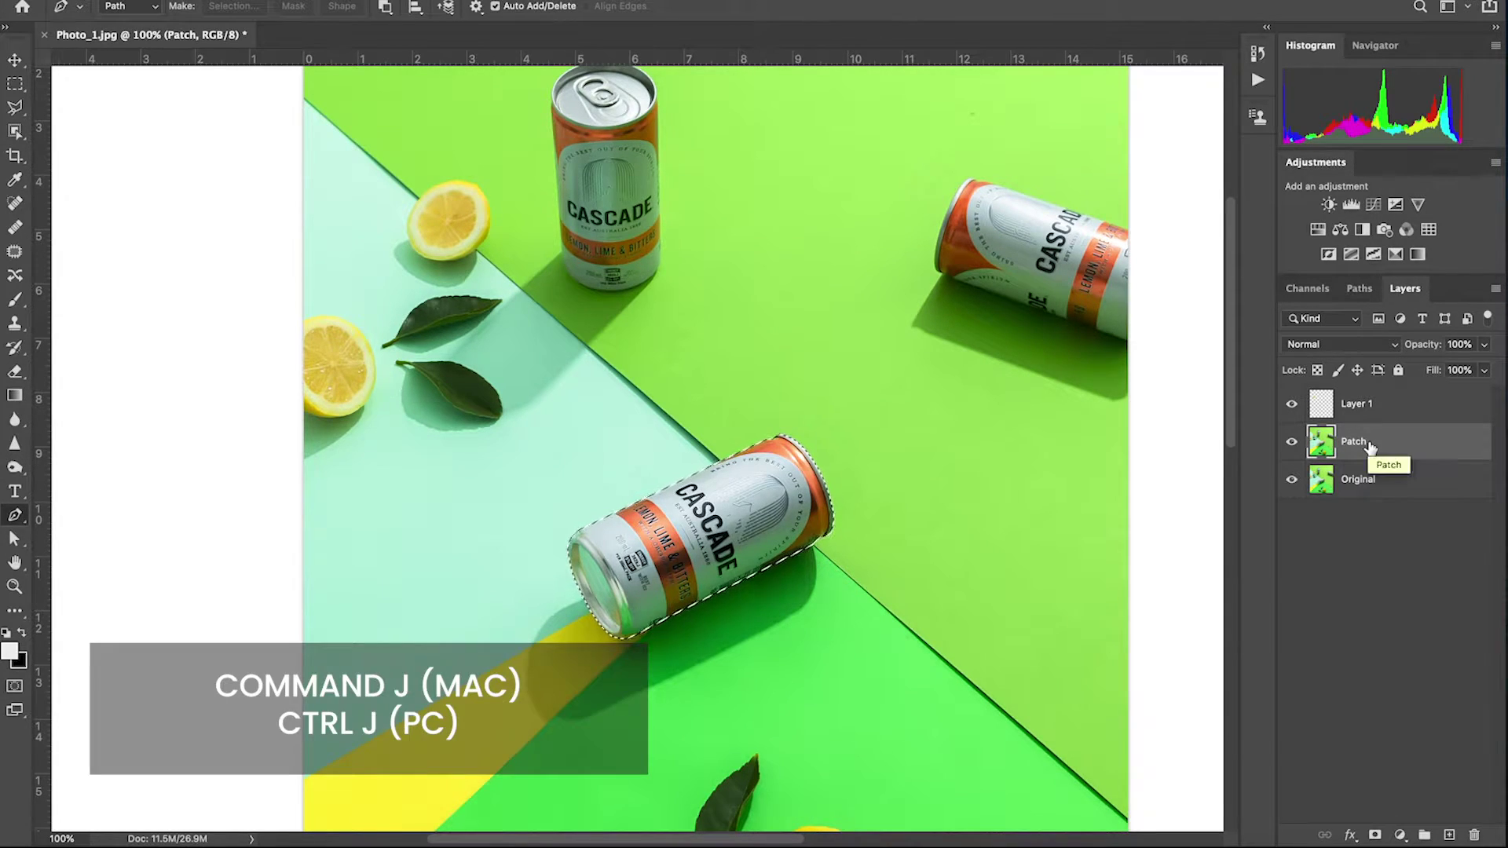
key("super+j")
Toggle visibility of Patch, Original, the can copy and the lemon copy to check each
left_click(1291, 479)
left_click(1291, 516)
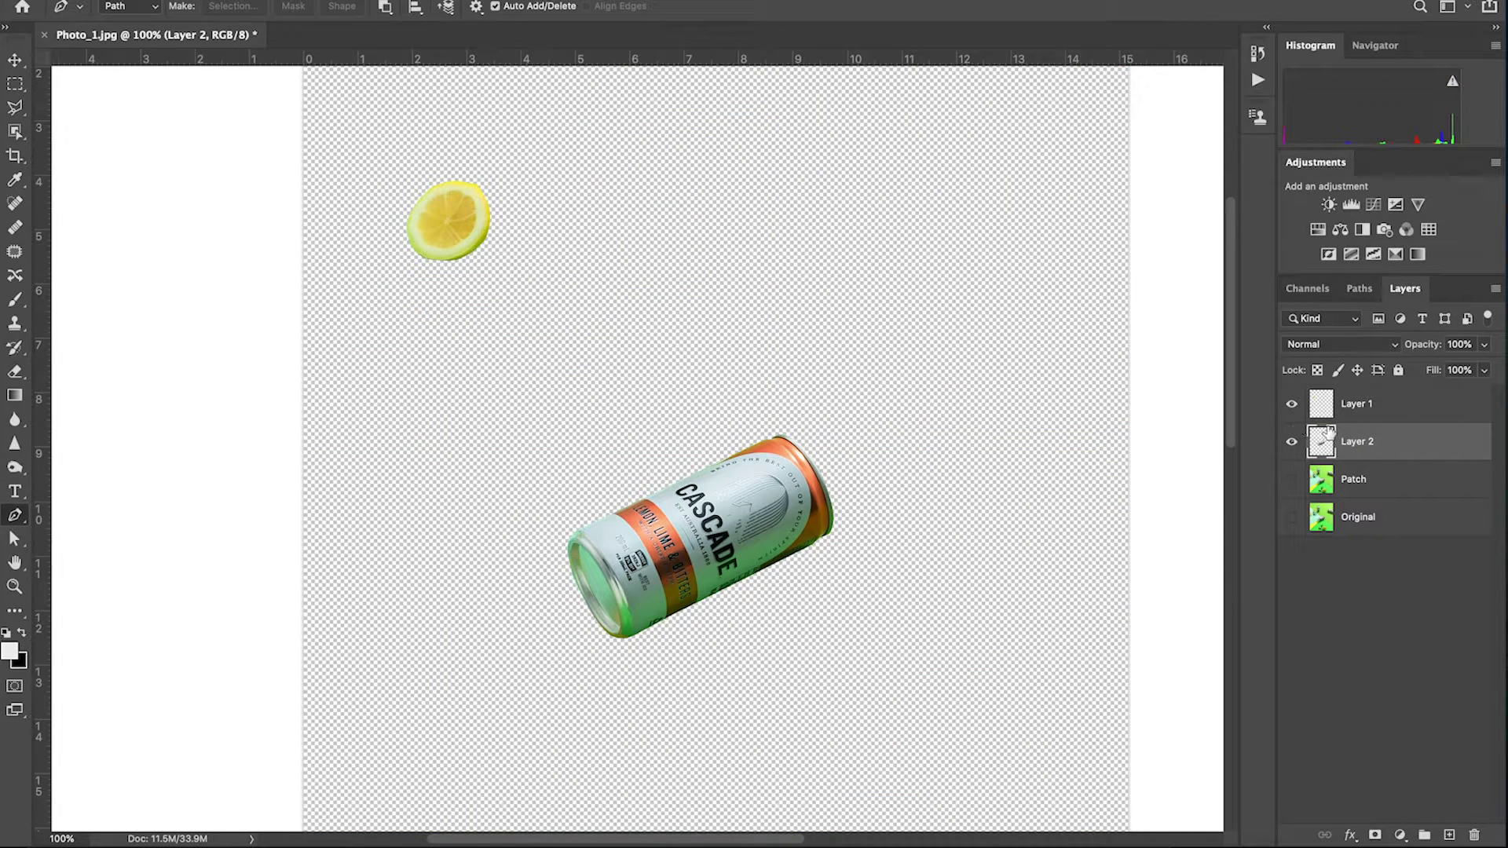
left_click(1291, 443)
left_click(1291, 442)
left_click(1291, 409)
left_click(1291, 408)
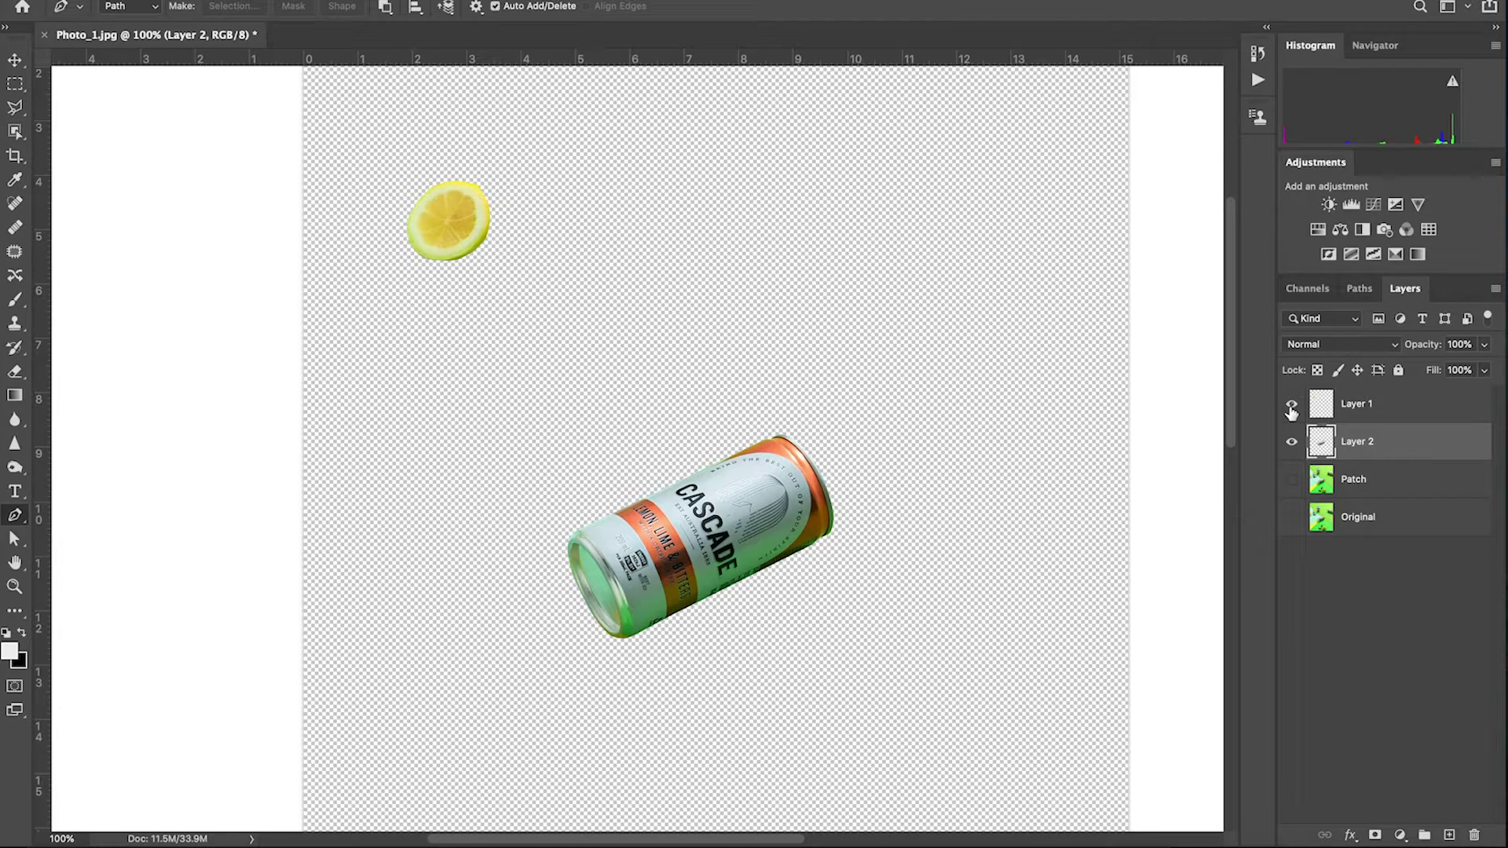
Rename Layer 1 to Lemon
double_click(1375, 409)
type("Lemon")
key("Return")
left_click(1406, 441)
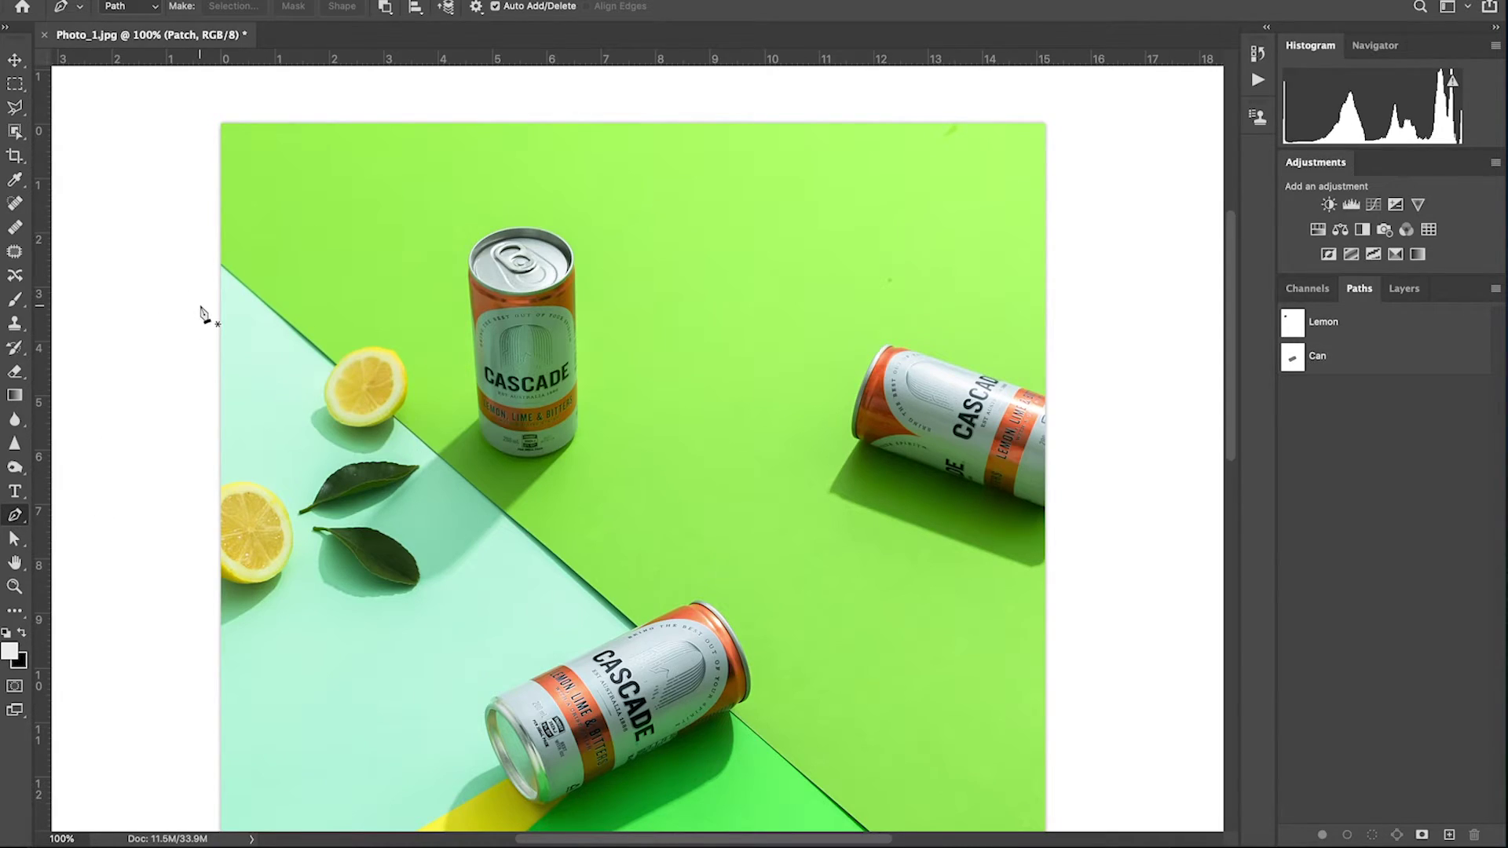
Zoom in and draw a path along the diagonal fold from the top-left to the image edge
key("z")
left_click_drag(205, 267, 213, 263)
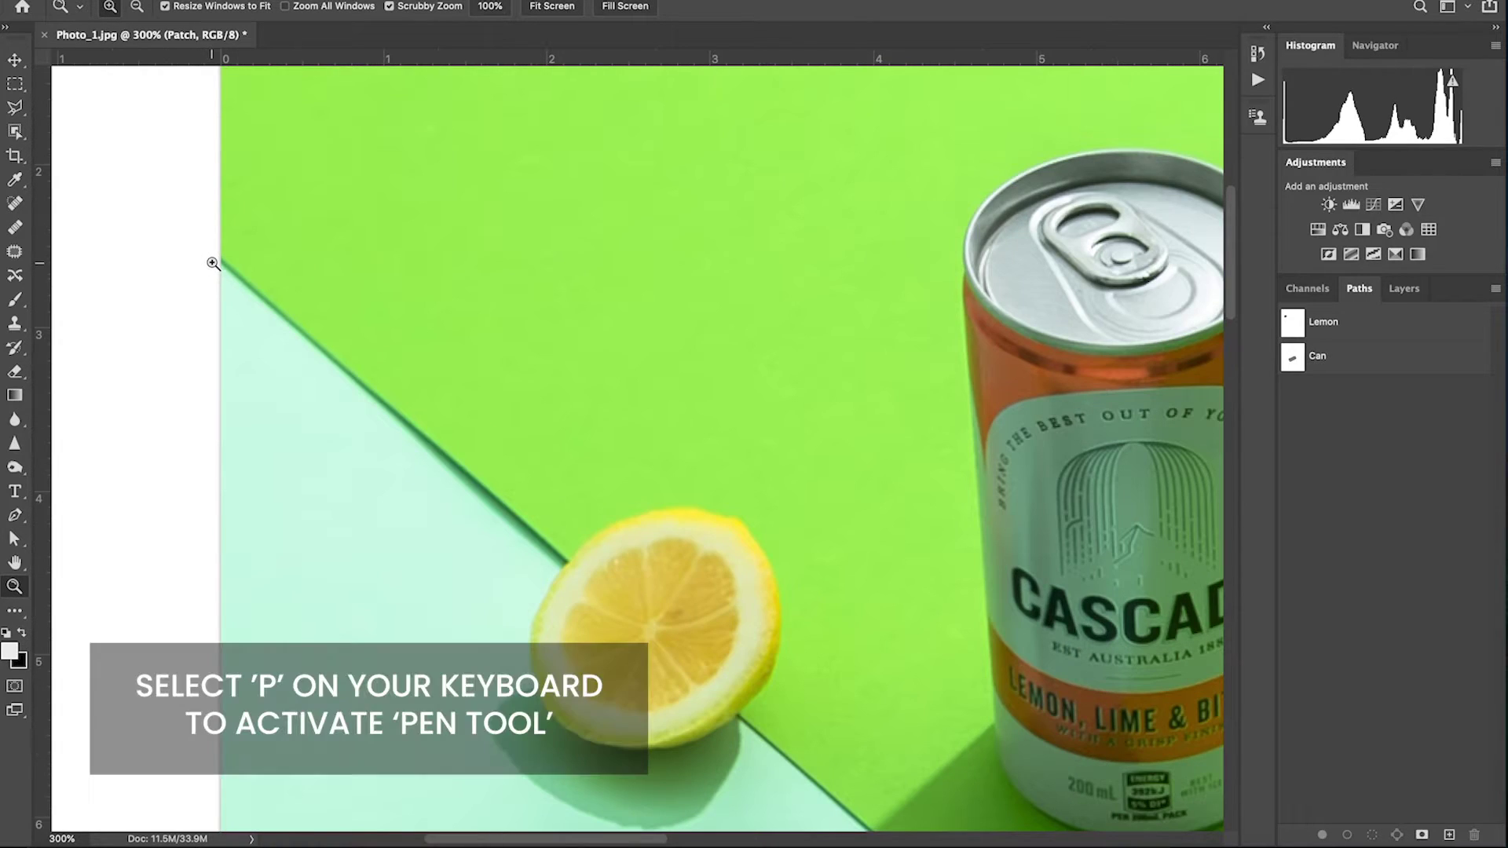
left_click(16, 516)
left_click(222, 264)
scroll(776, 650, "down", 15)
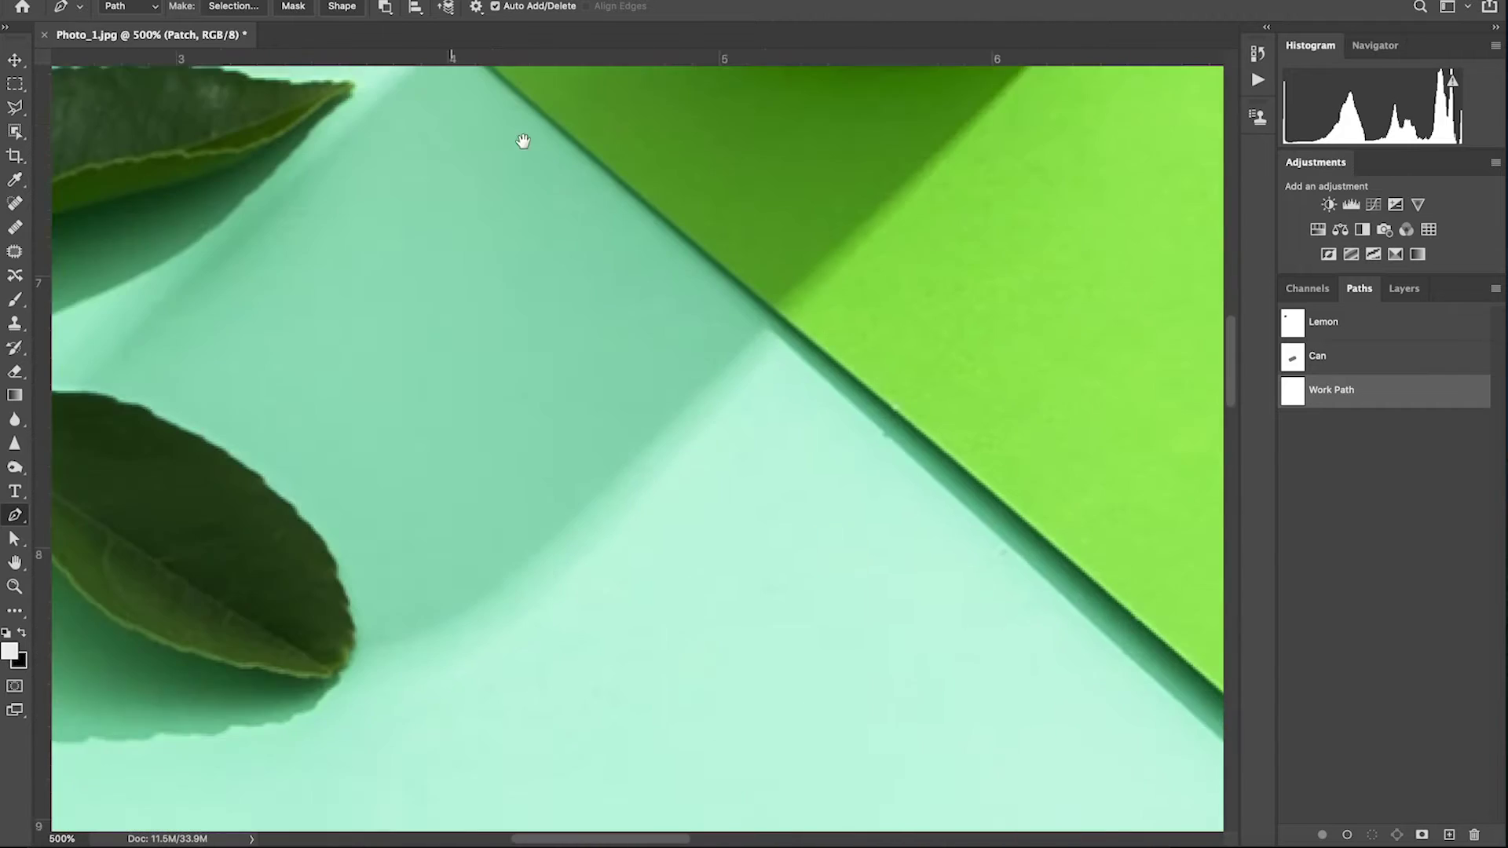
scroll(716, 233, "down", 12)
scroll(716, 232, "right", 14)
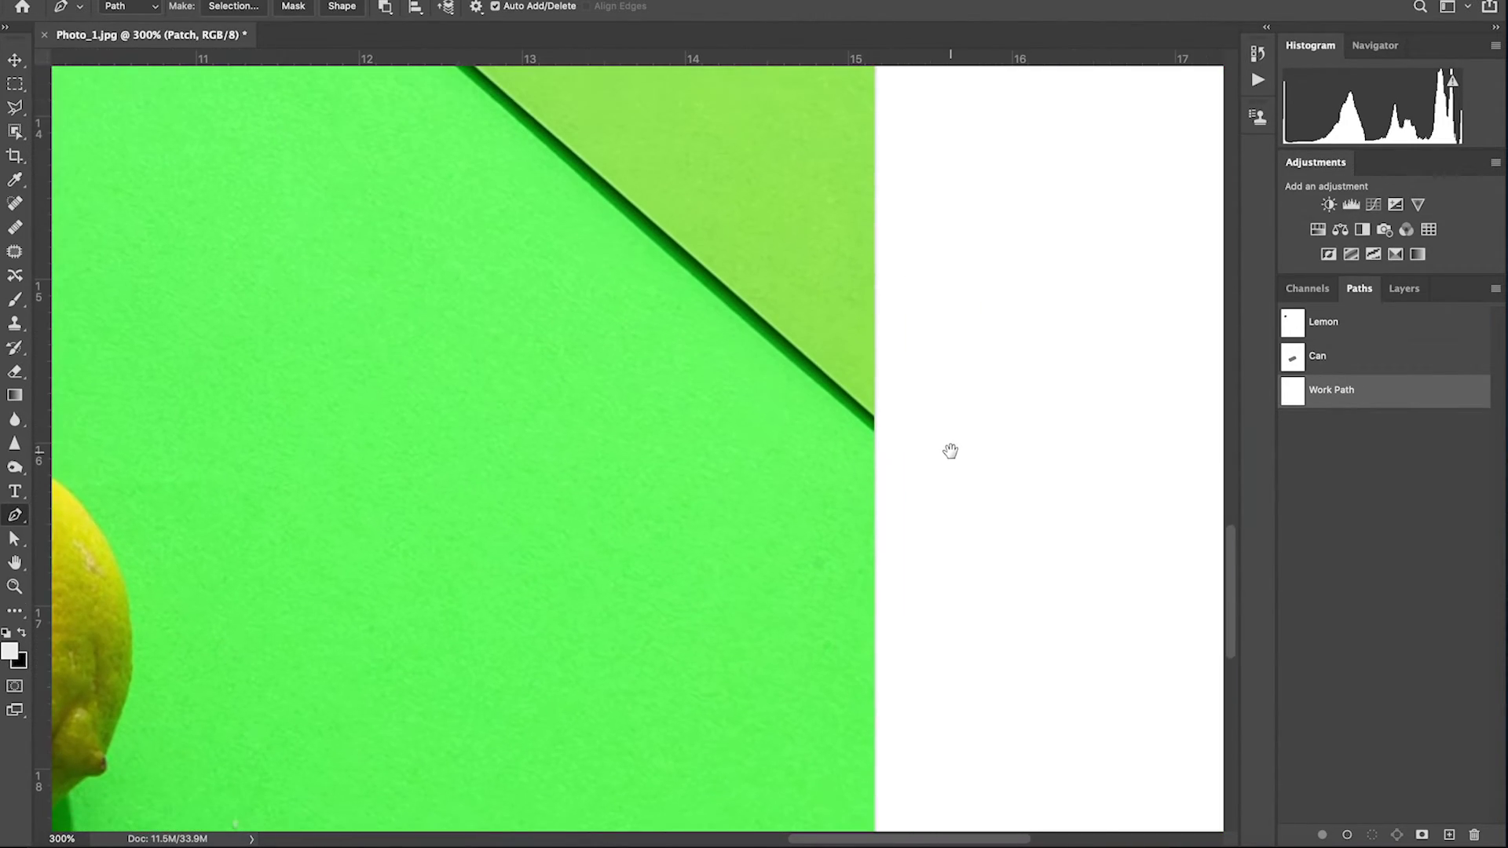
left_click(876, 441)
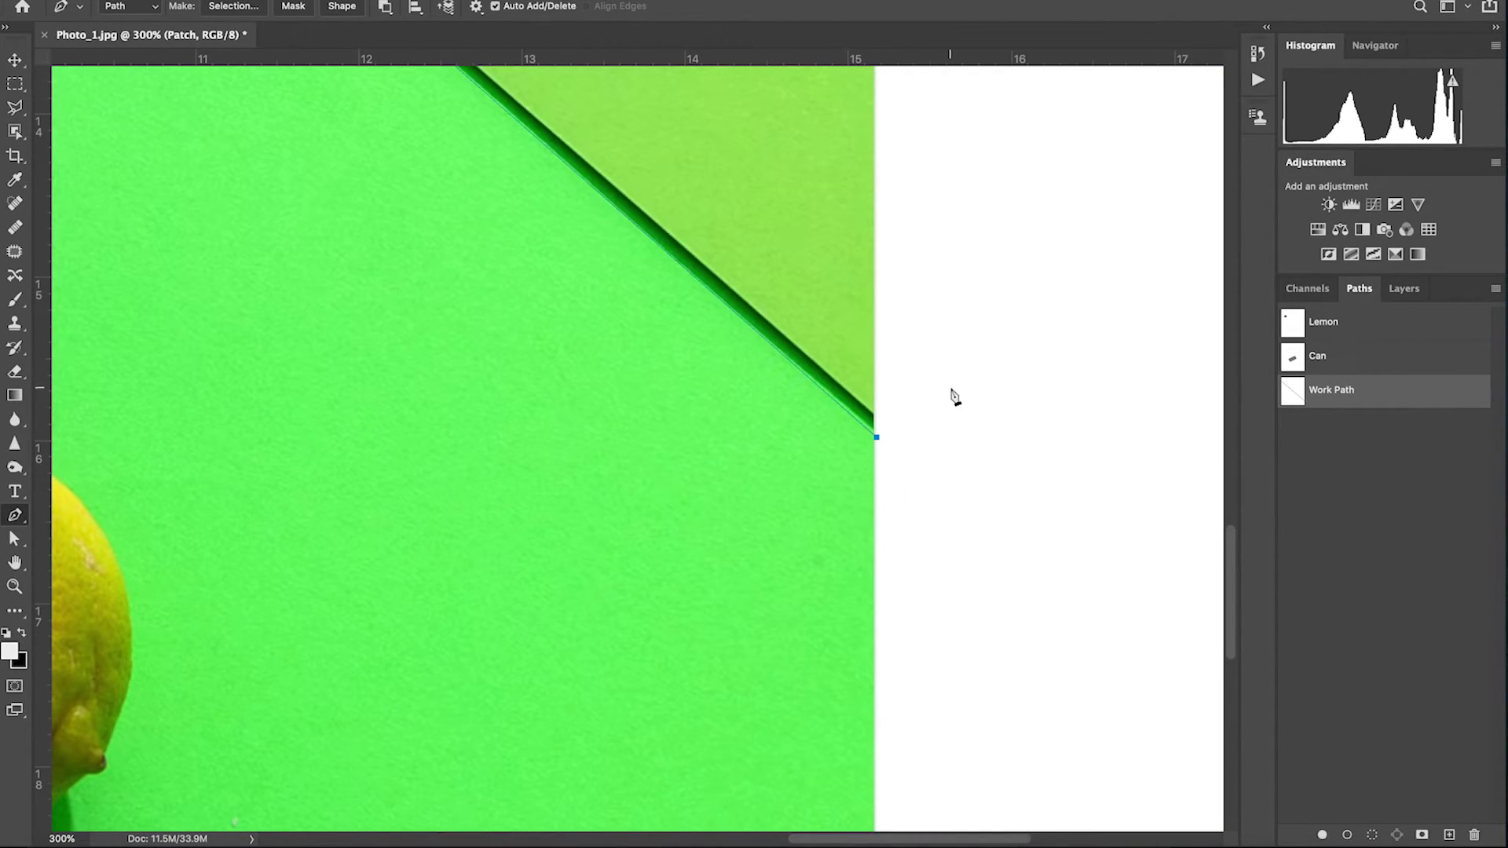
Fit the photo and close the path with points beyond the top corners
key("super+0")
left_click(935, 93)
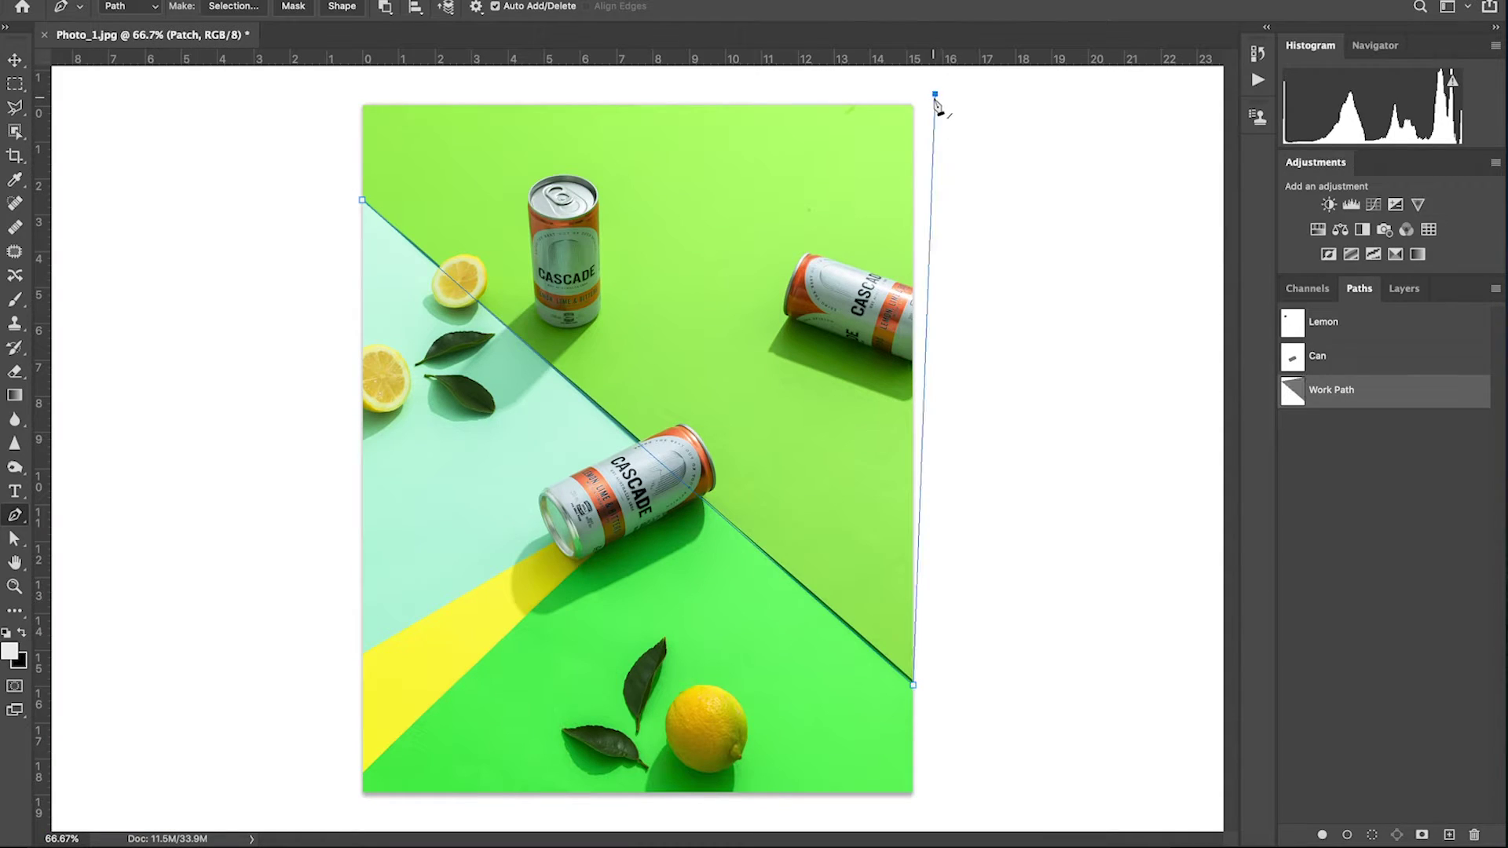
left_click(355, 83)
left_click(336, 141)
left_click(362, 199)
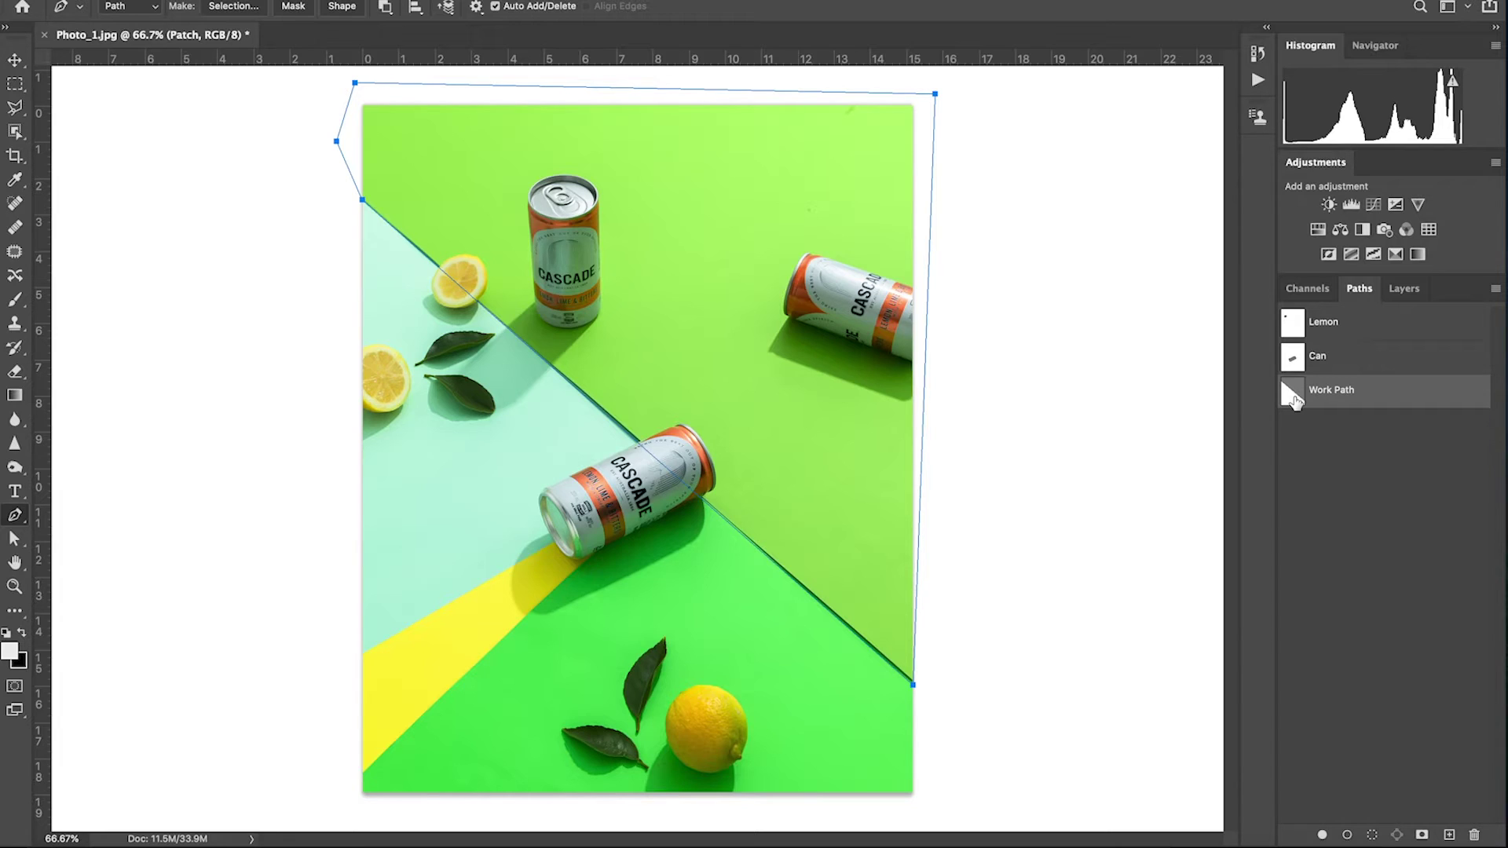
Save the work path as Green Line and load it as a selection
double_click(1294, 401)
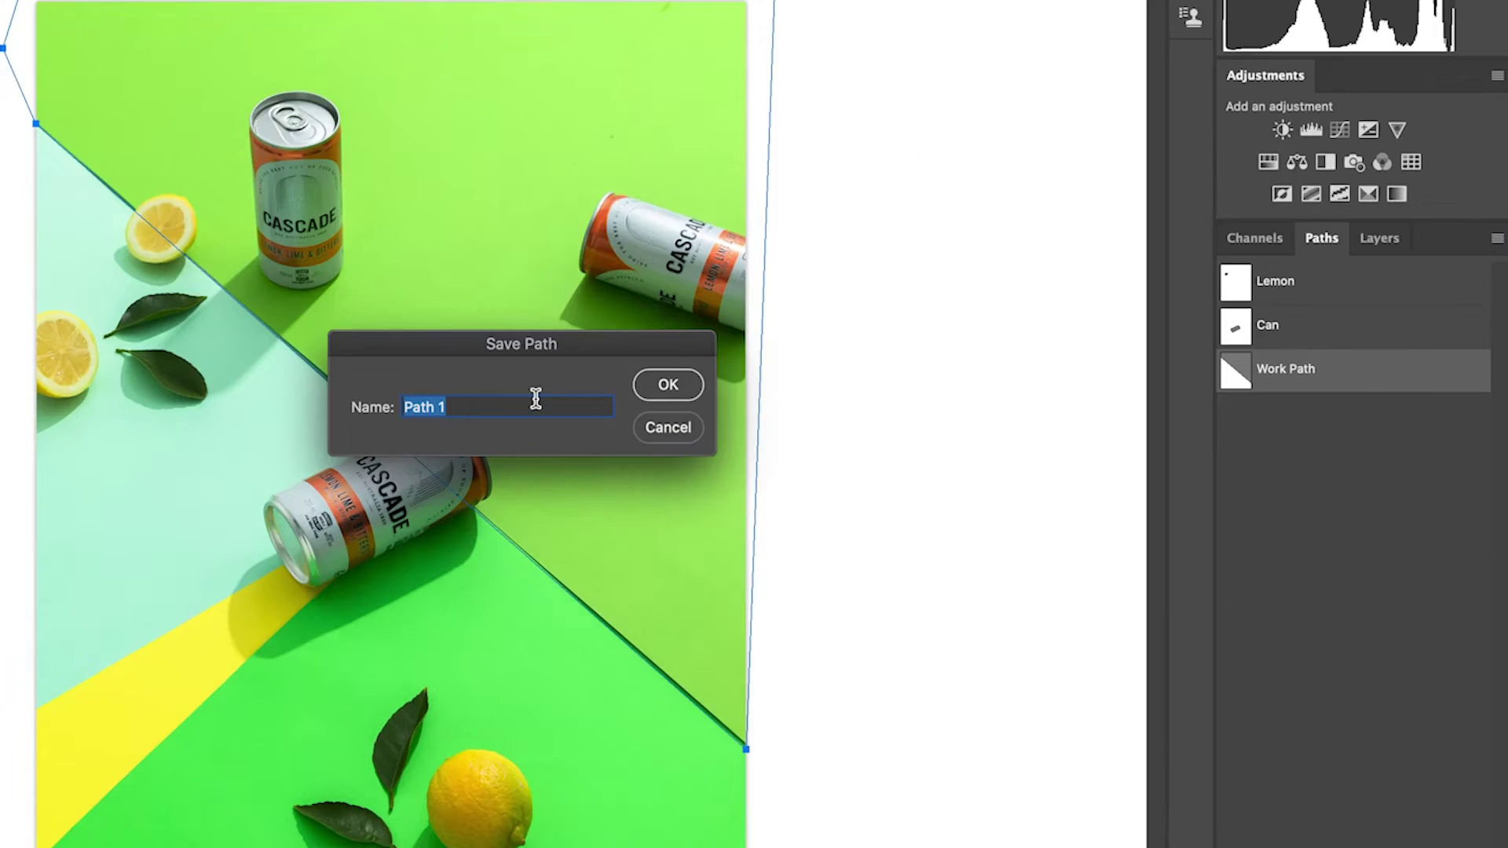
type("Green Line")
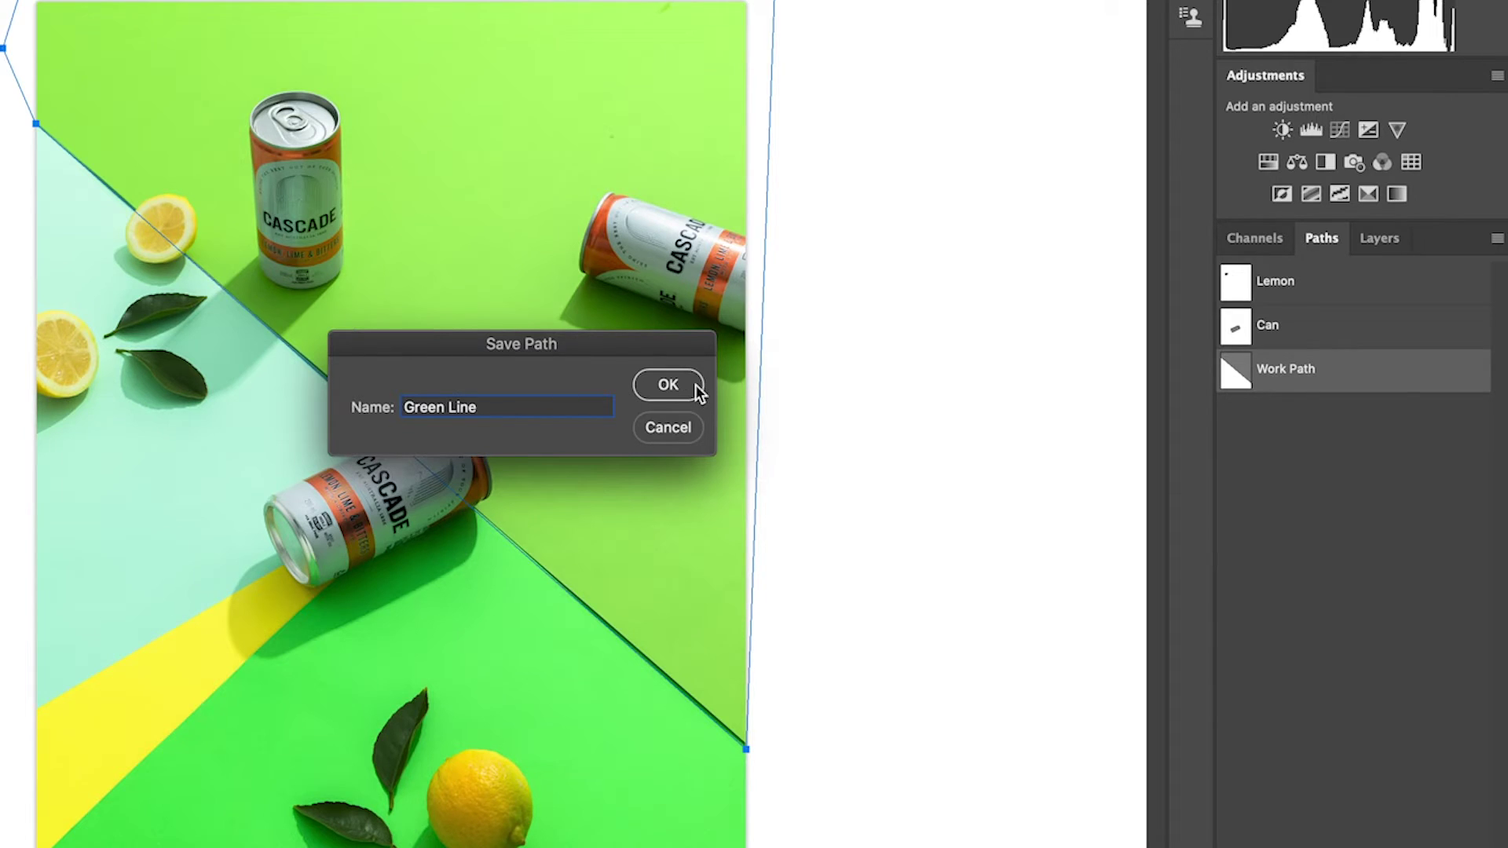
left_click(695, 385)
left_click(1243, 375, "super")
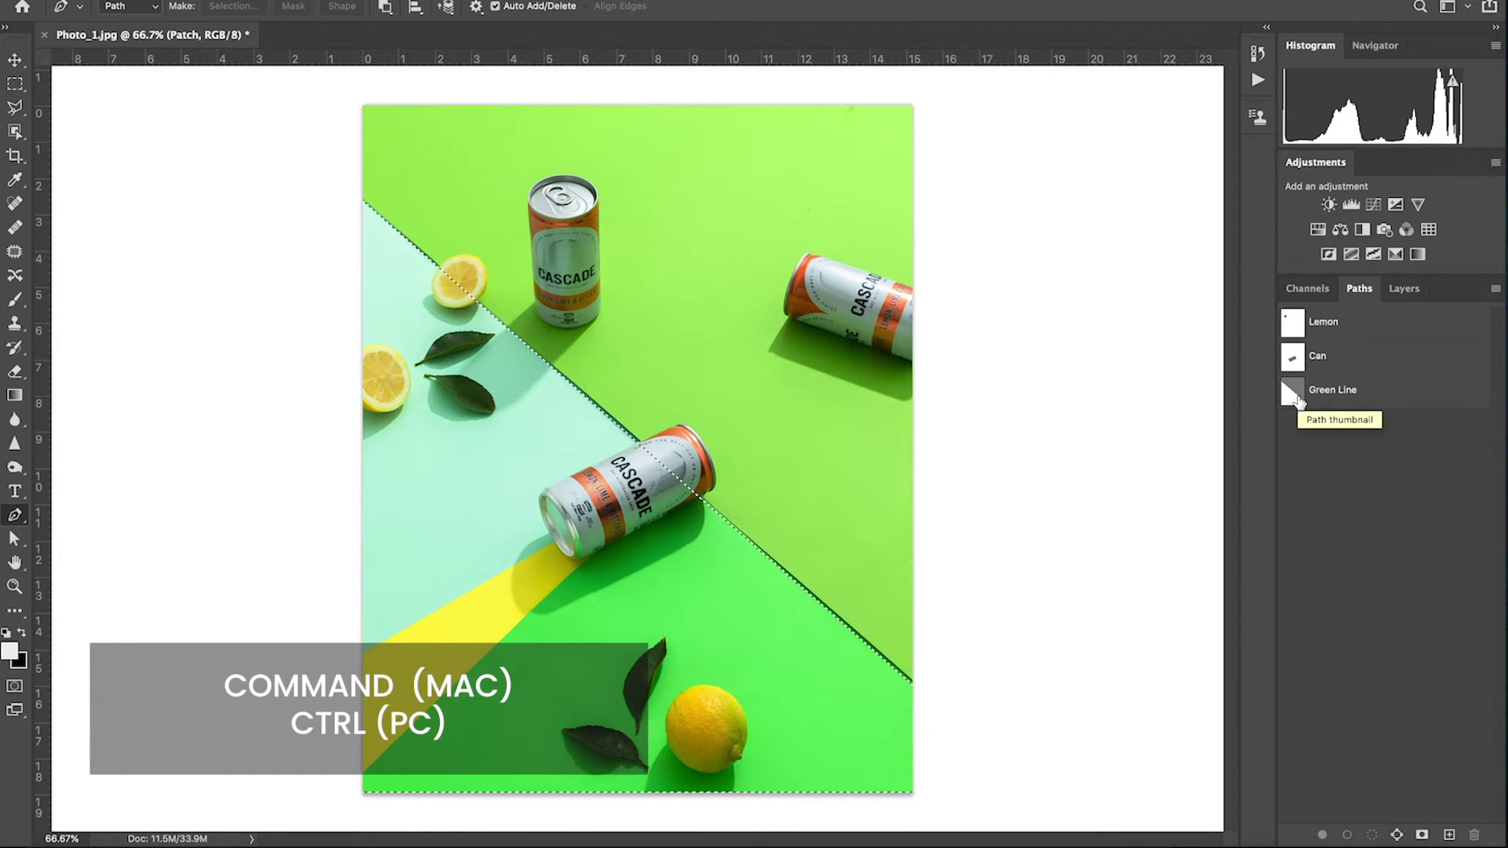
Return to the Layers panel, zoom to 200%, and pan toward the lemons and leaves
left_click(1403, 289)
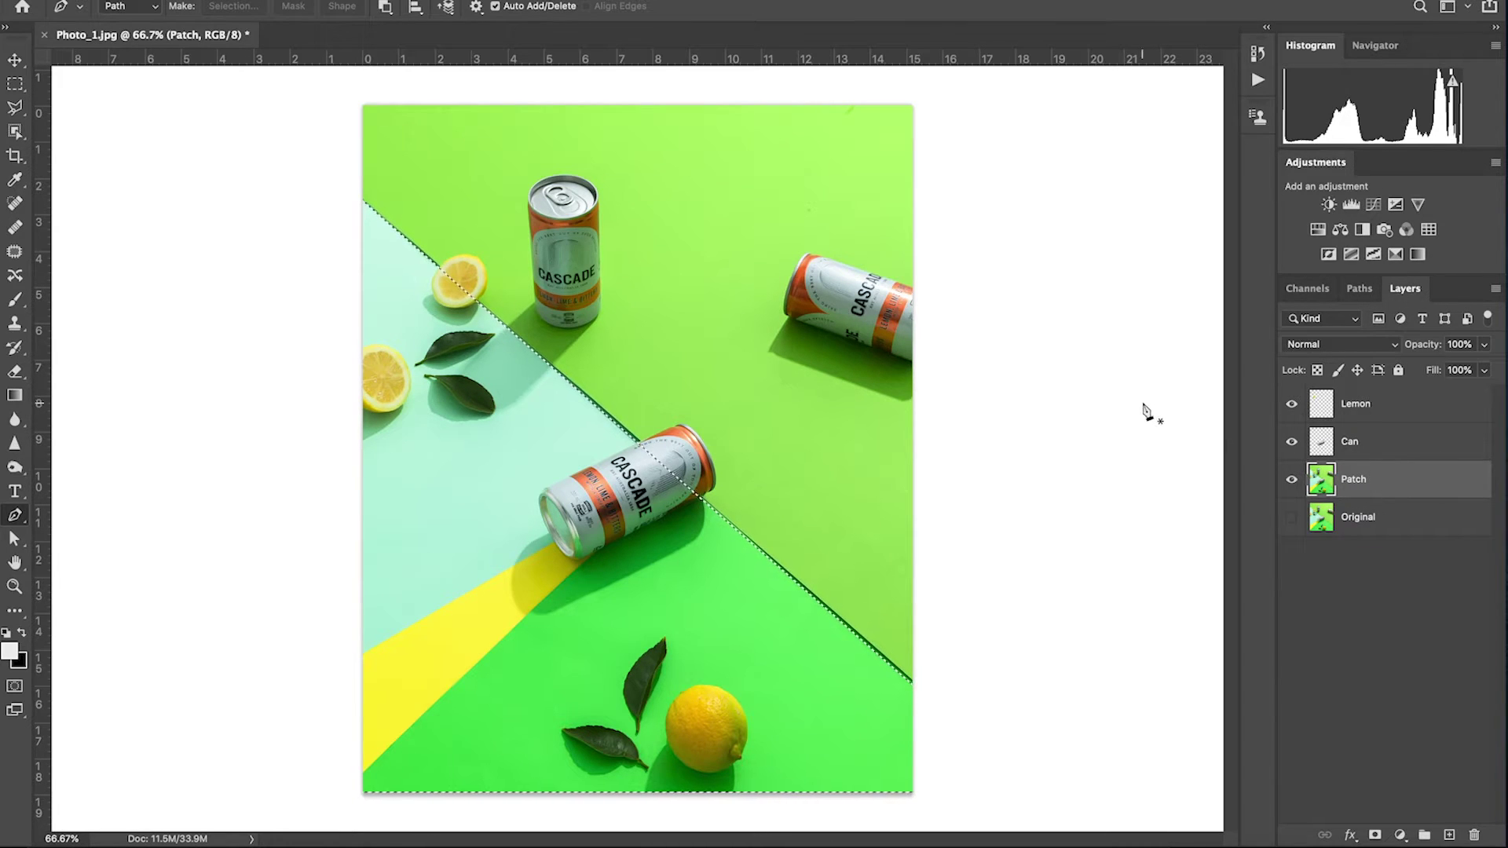
key("super+plus")
key("super+plus")
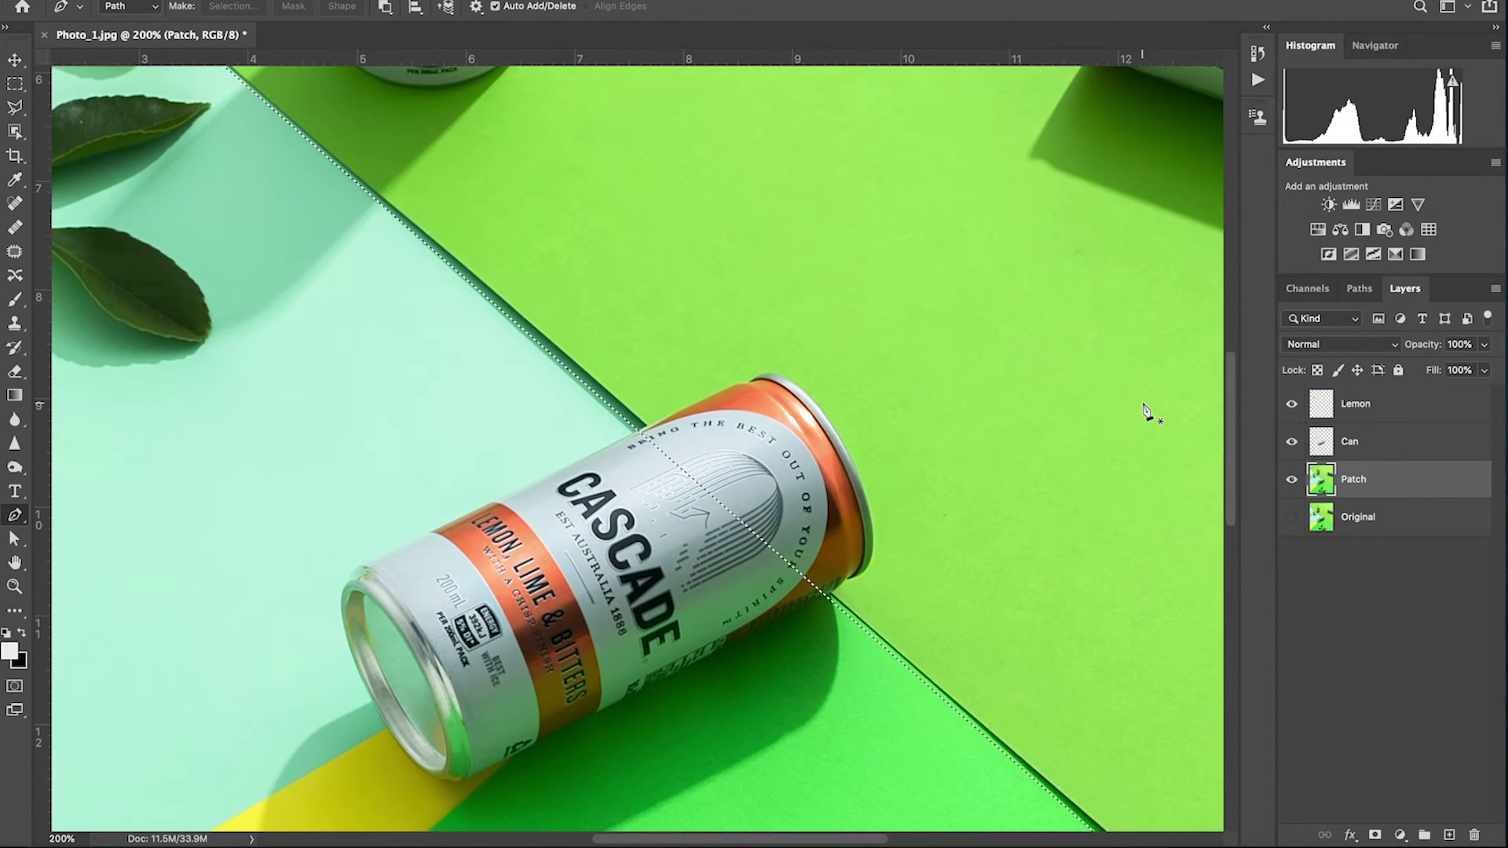
left_click_drag(620, 215, 832, 323)
left_click_drag(690, 192, 884, 353)
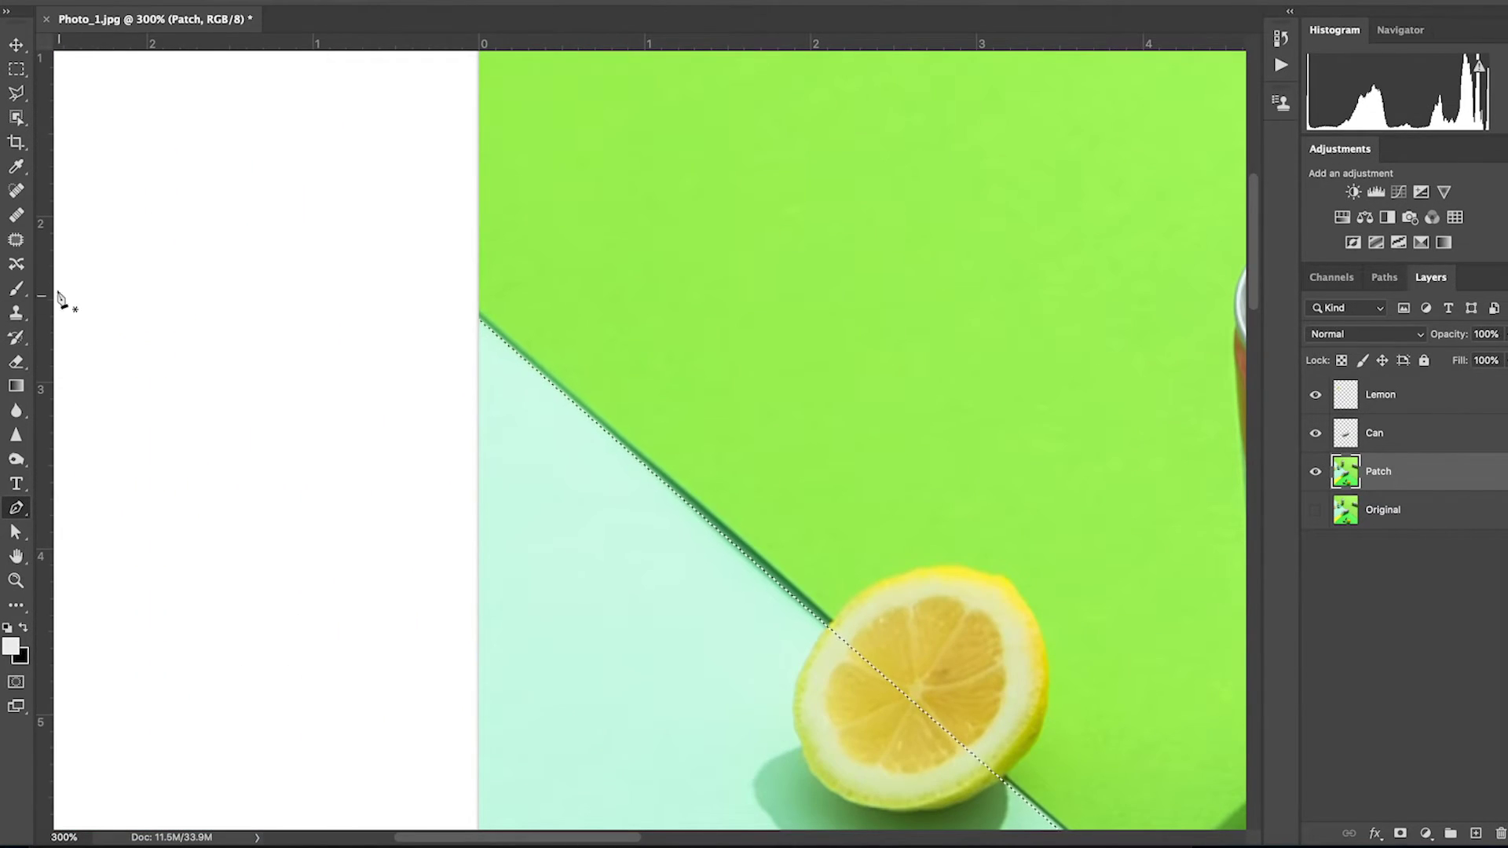
Select Clone Stamp, zoom to 400% on the diagonal edge, and invert the selection
left_click(17, 312)
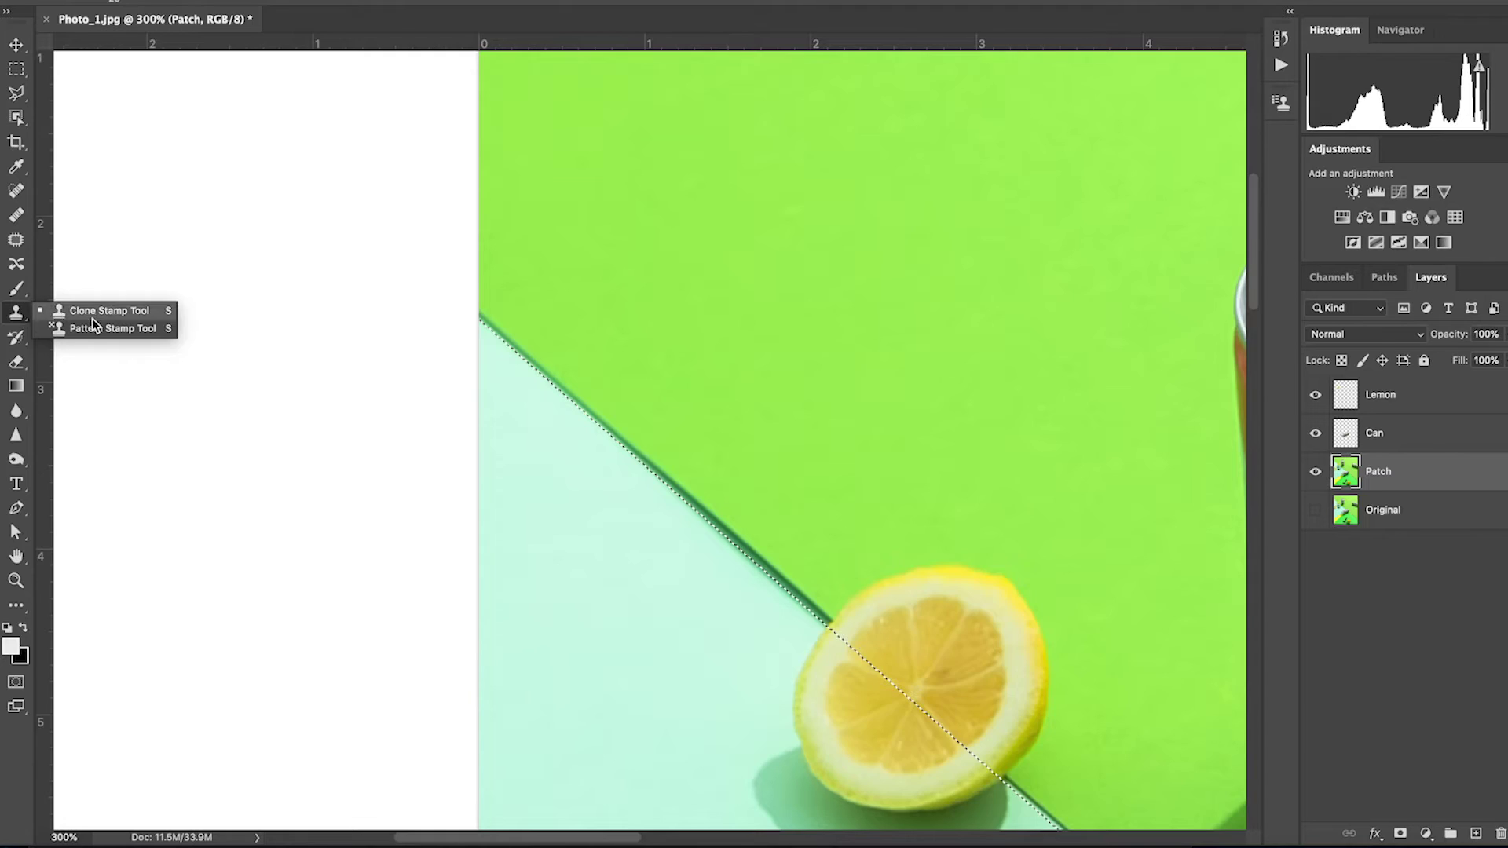
key("z")
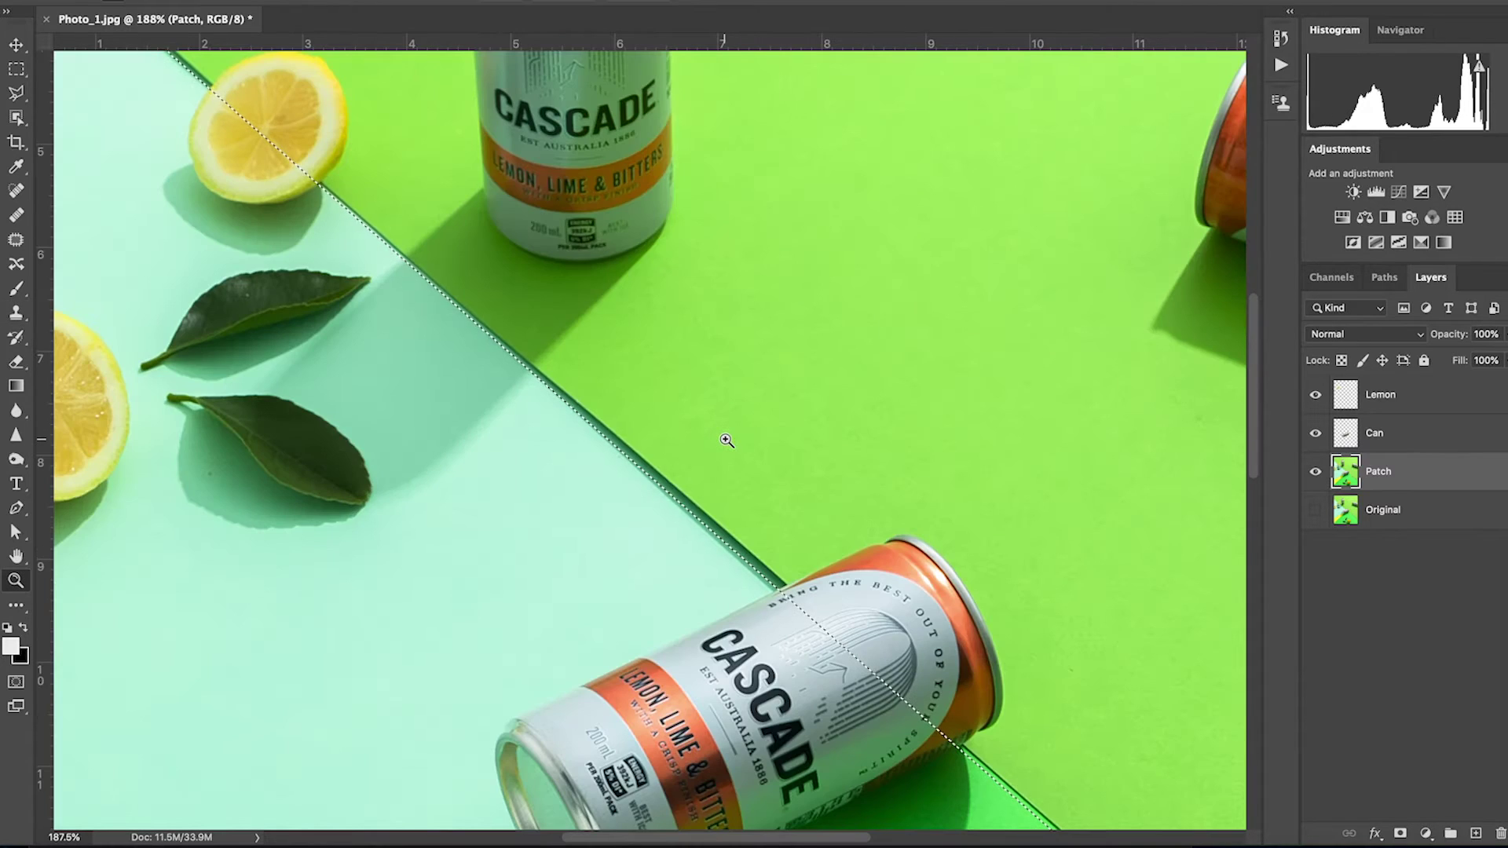
left_click_drag(723, 438, 674, 524)
left_click(674, 525)
key("s")
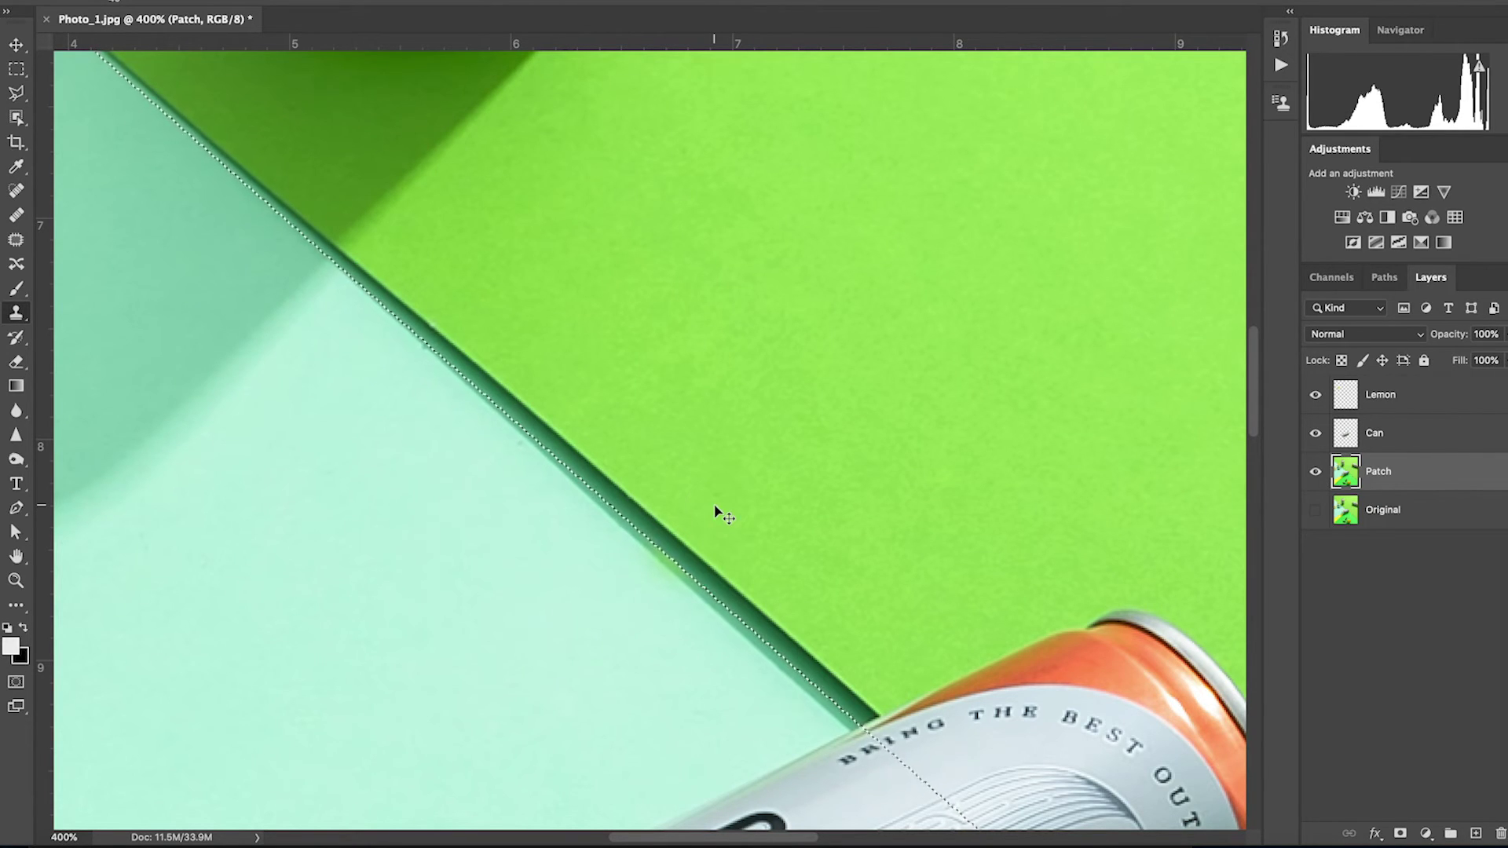
key("ctrl+shift+i")
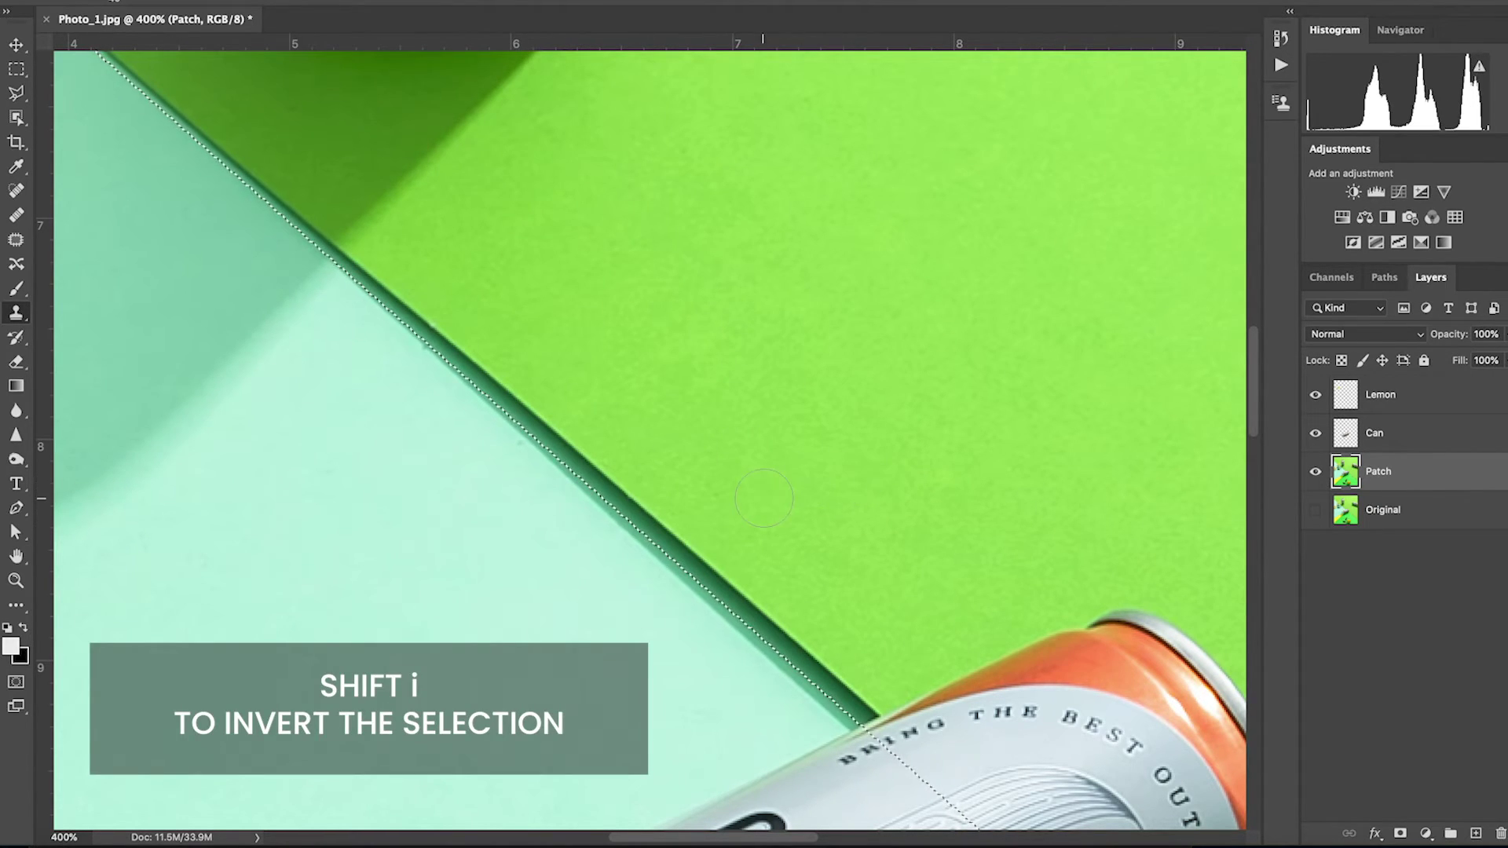
Sample clean green paper and clone over the dark fold edge near the can
left_click(755, 542, "alt")
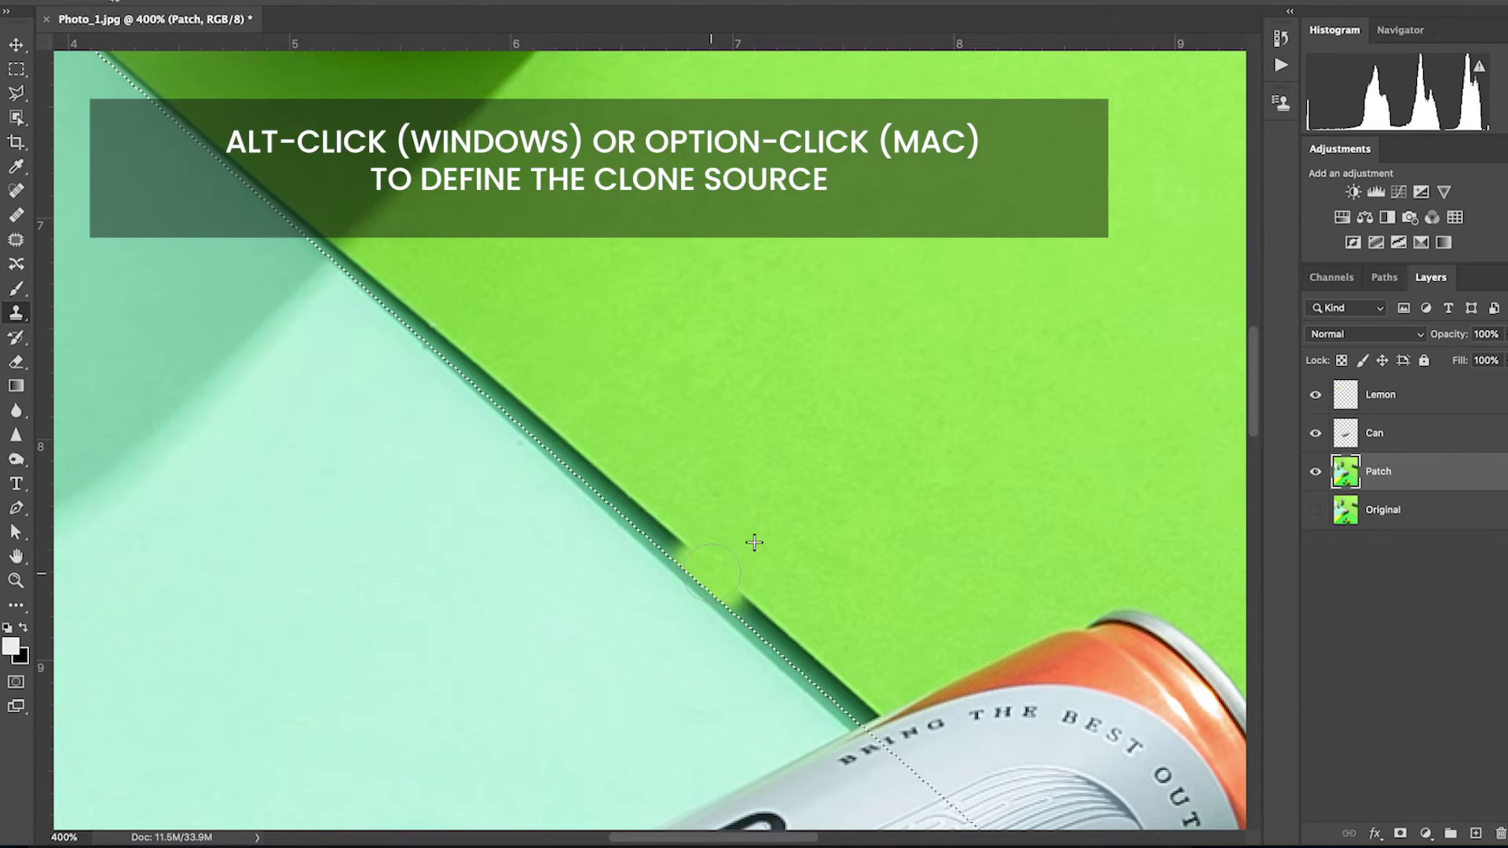
left_click_drag(710, 574, 682, 559)
scroll(913, 689, "down", 3)
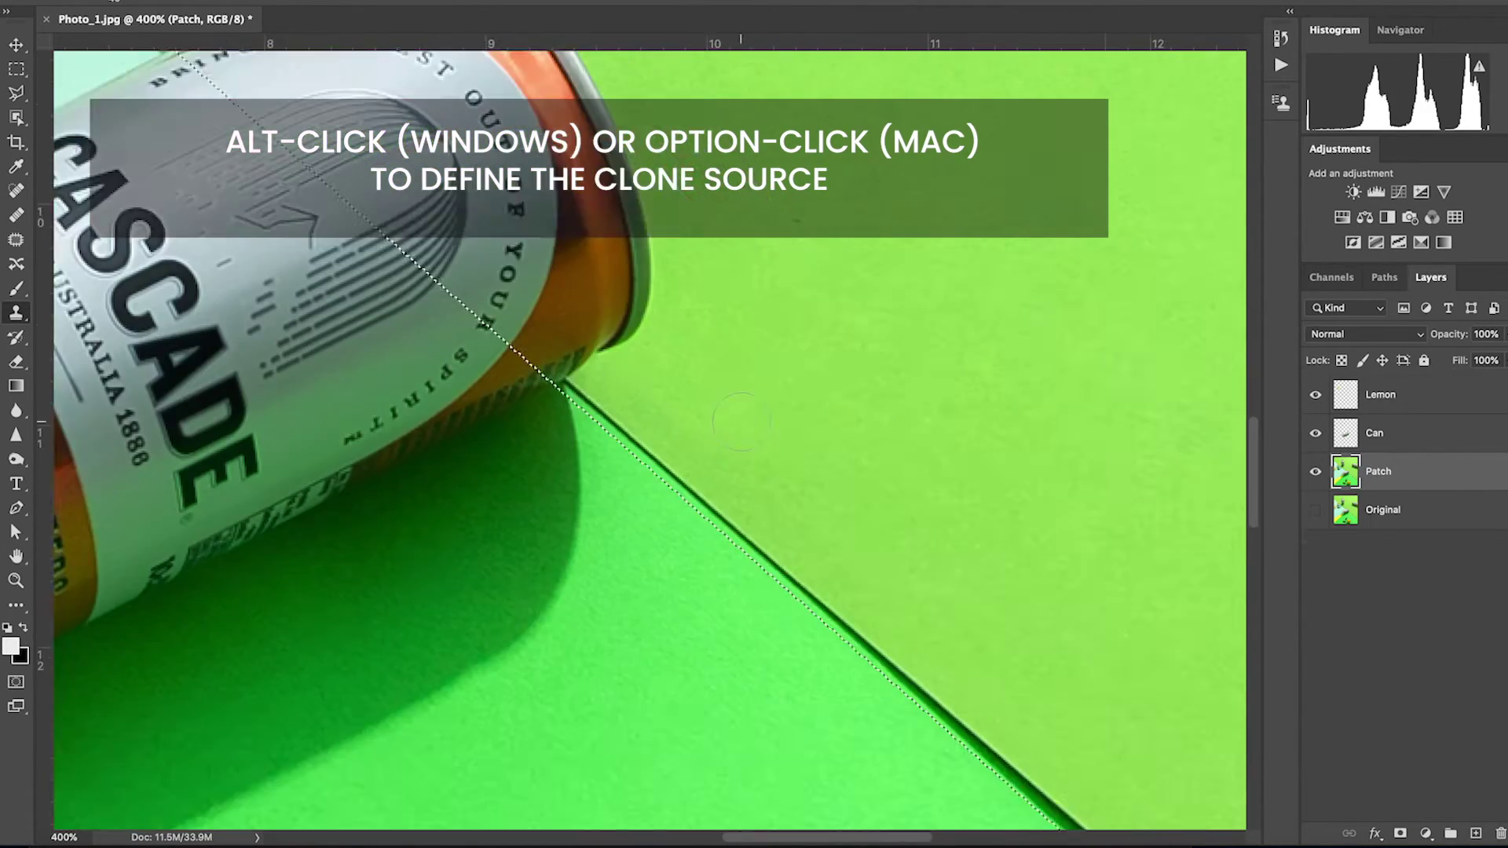
scroll(681, 361, "up", 4)
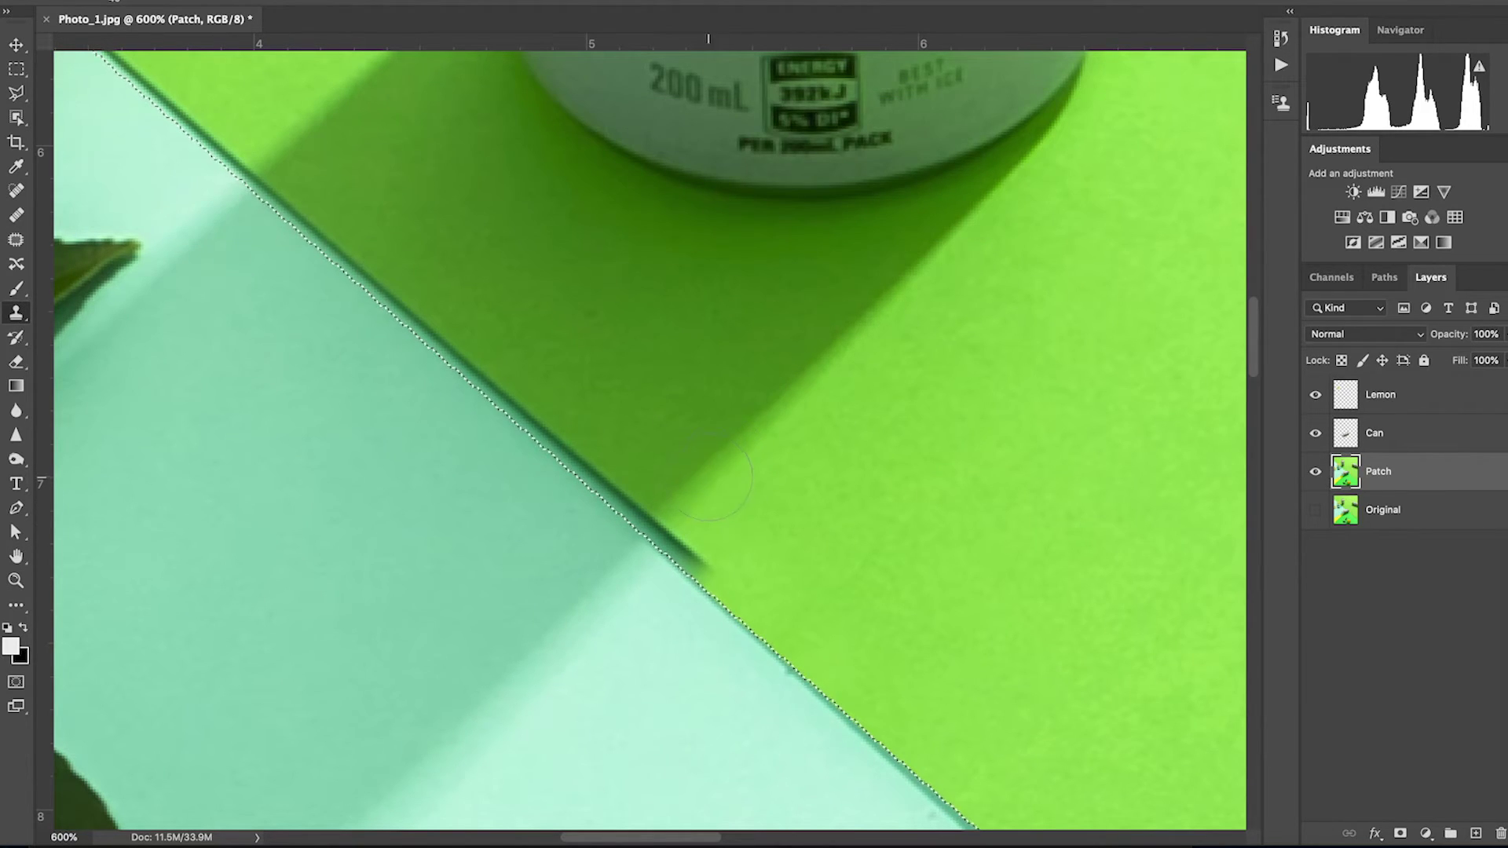
mouse_move(664, 522)
left_mouse_down()
mouse_move(592, 505)
mouse_move(629, 518)
left_mouse_up()
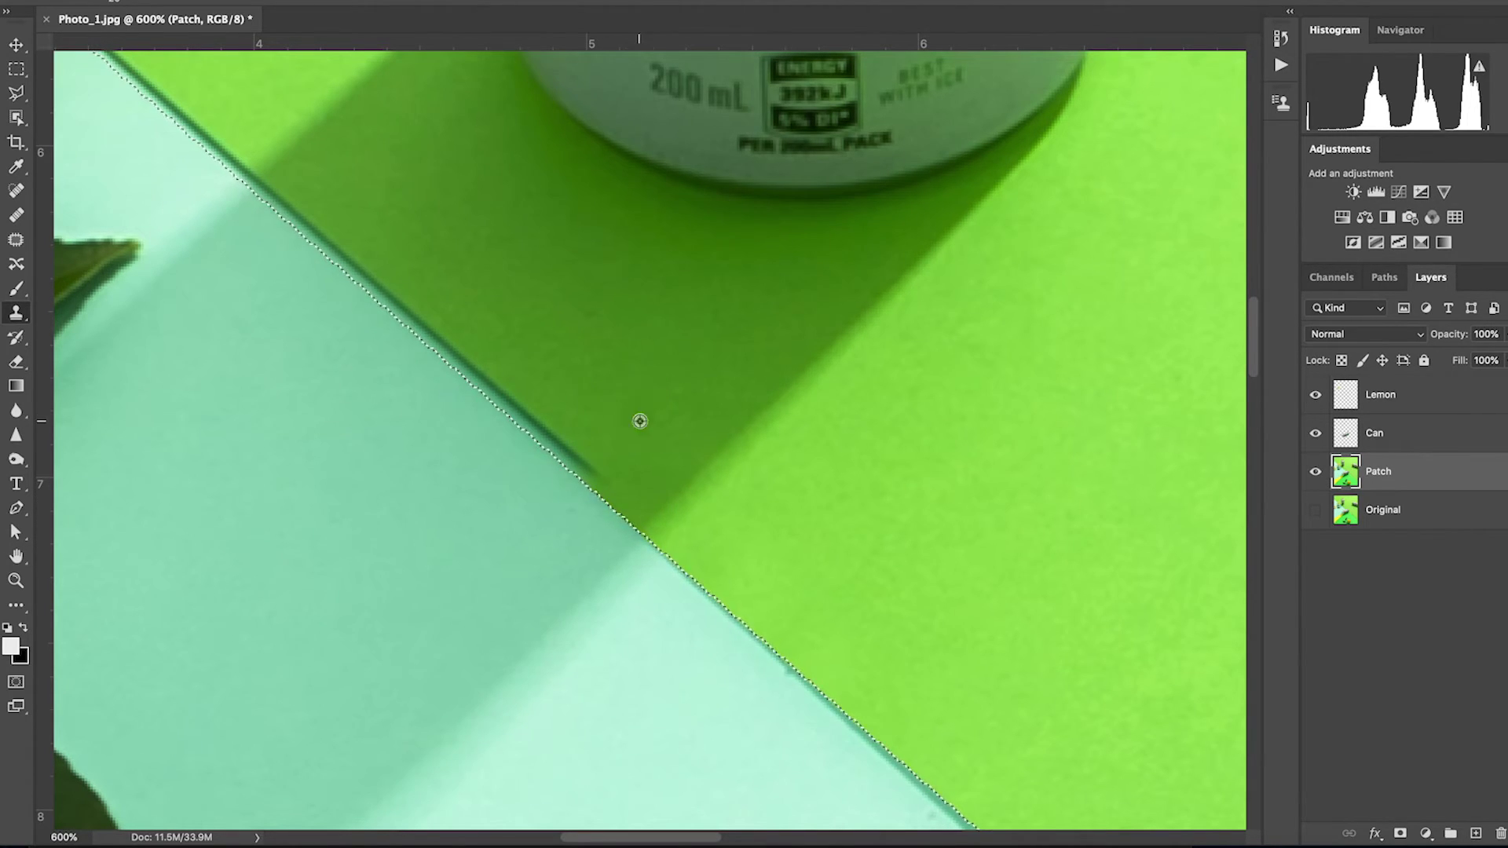
scroll(491, 337, "up", 5)
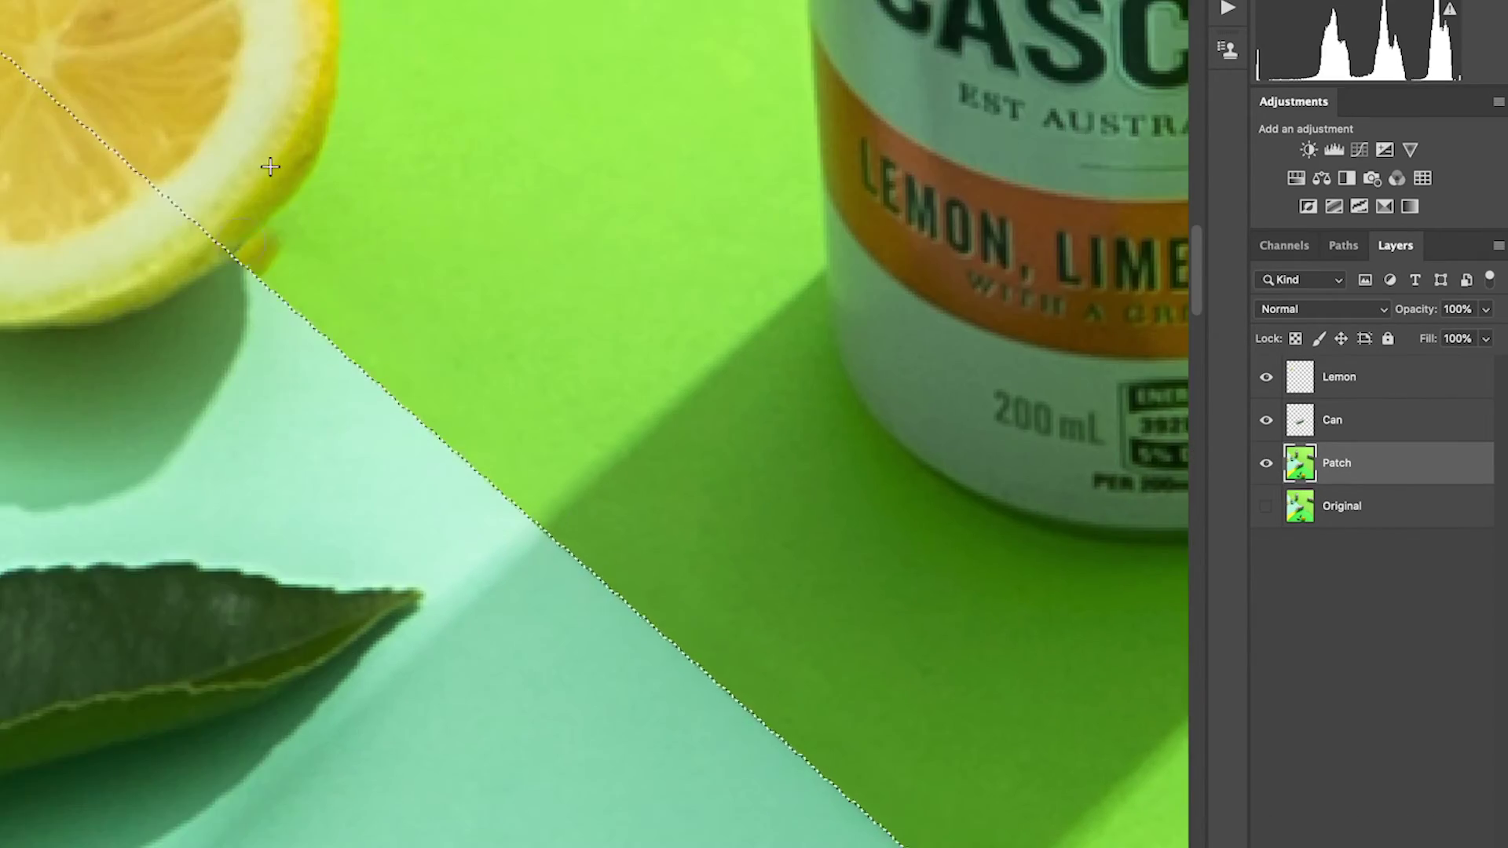
scroll(586, 441, "up", 10)
scroll(586, 441, "left", 12)
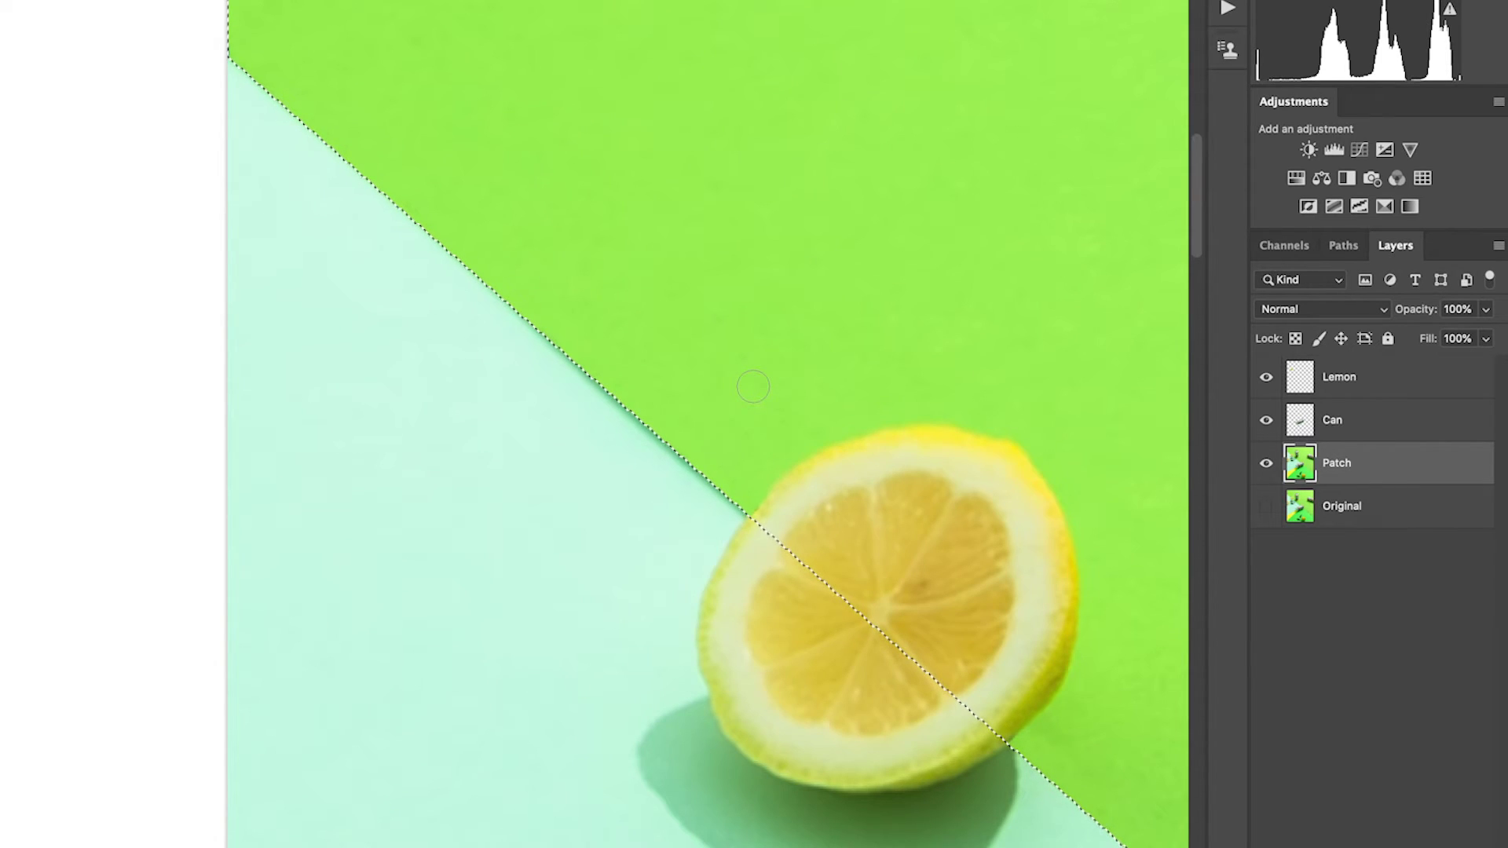
Invert to the mint side, zoom in, and clone clean mint paper along the fold edge
key("v")
key("super+shift+i")
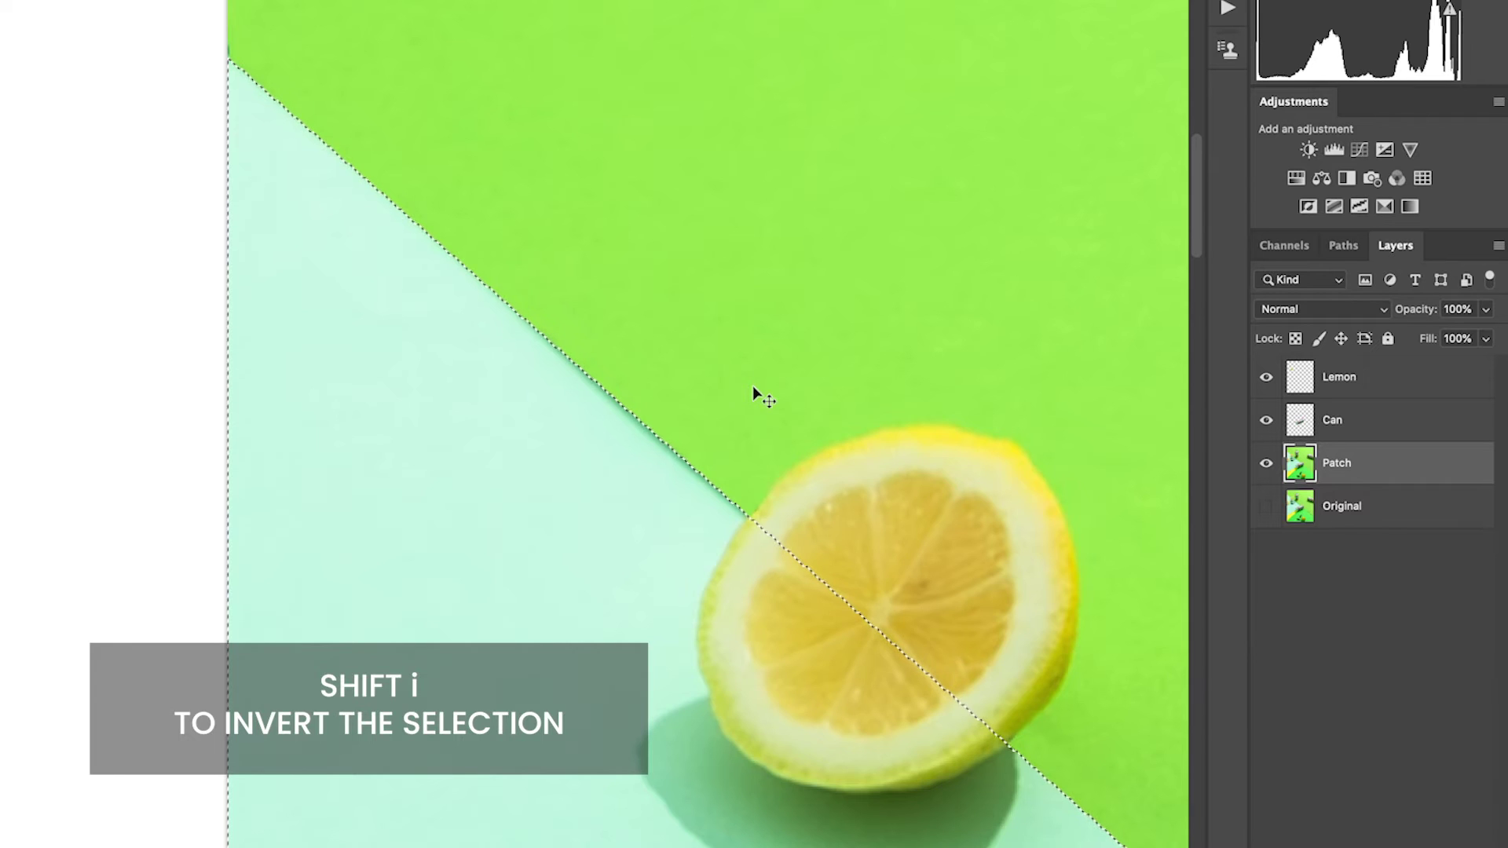
key("super+plus")
key("s")
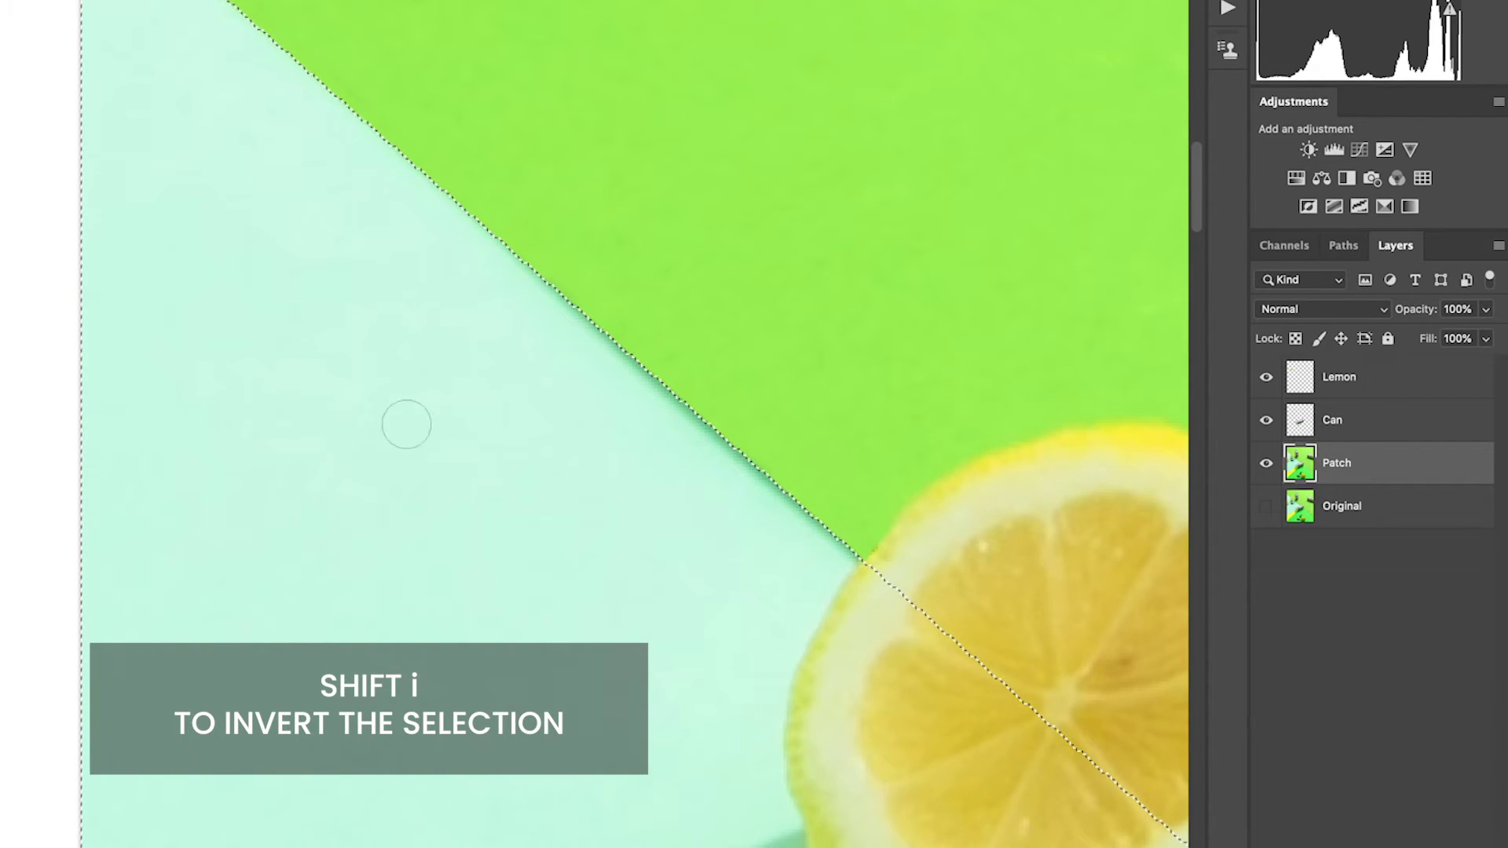
key("super+plus")
left_click(487, 319, "alt")
left_click(511, 270)
mouse_move(511, 269)
left_mouse_down()
mouse_move(581, 304)
mouse_move(1052, 723)
left_mouse_up()
left_click_drag(463, 200, 654, 408)
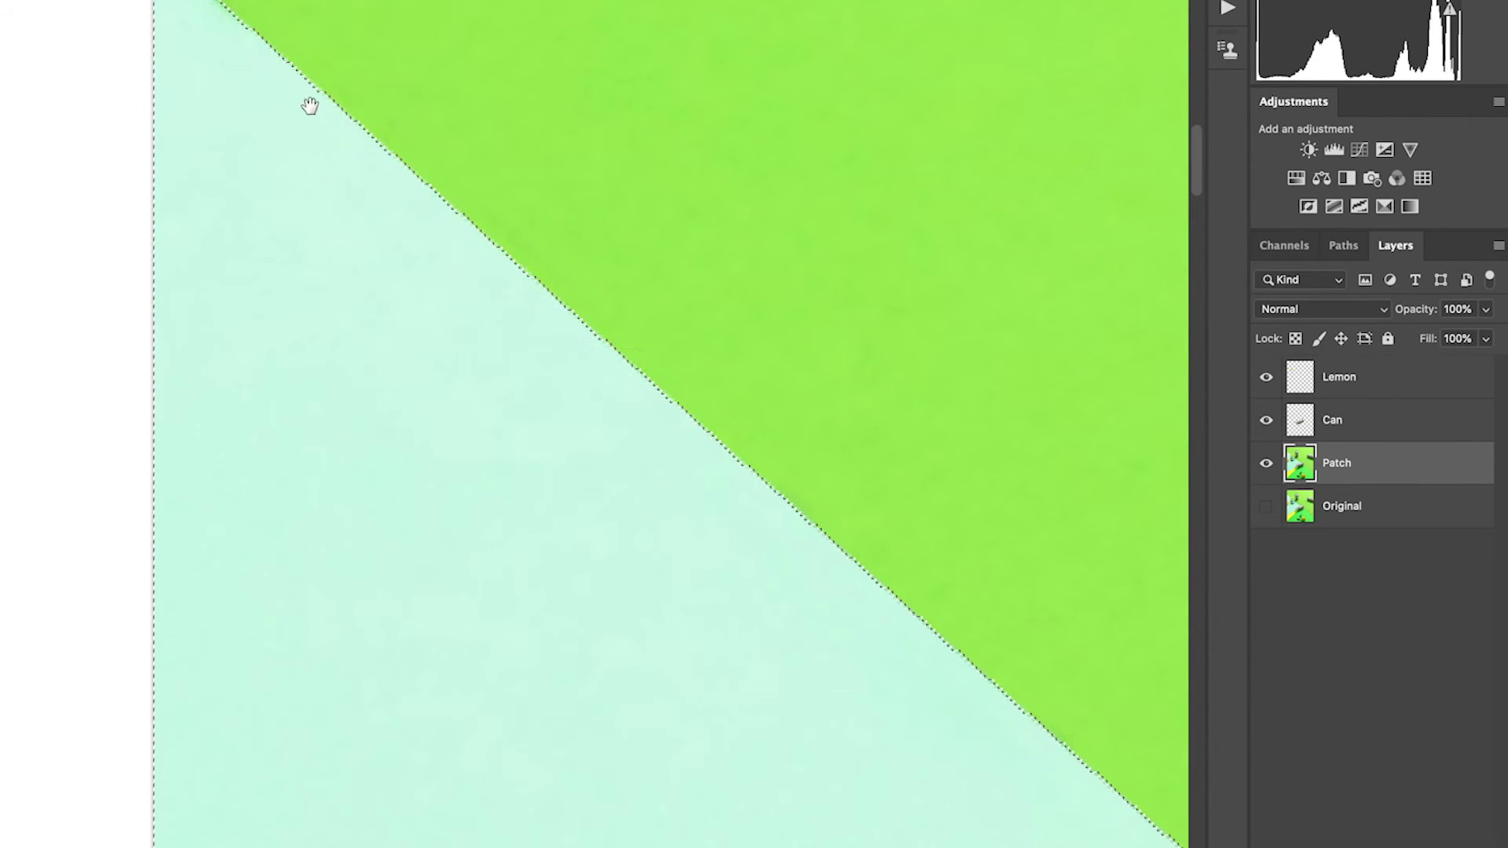
Remove the selection, fit the whole photo, and make the Original layer visible
key("h")
left_click_drag(235, 40, 507, 308)
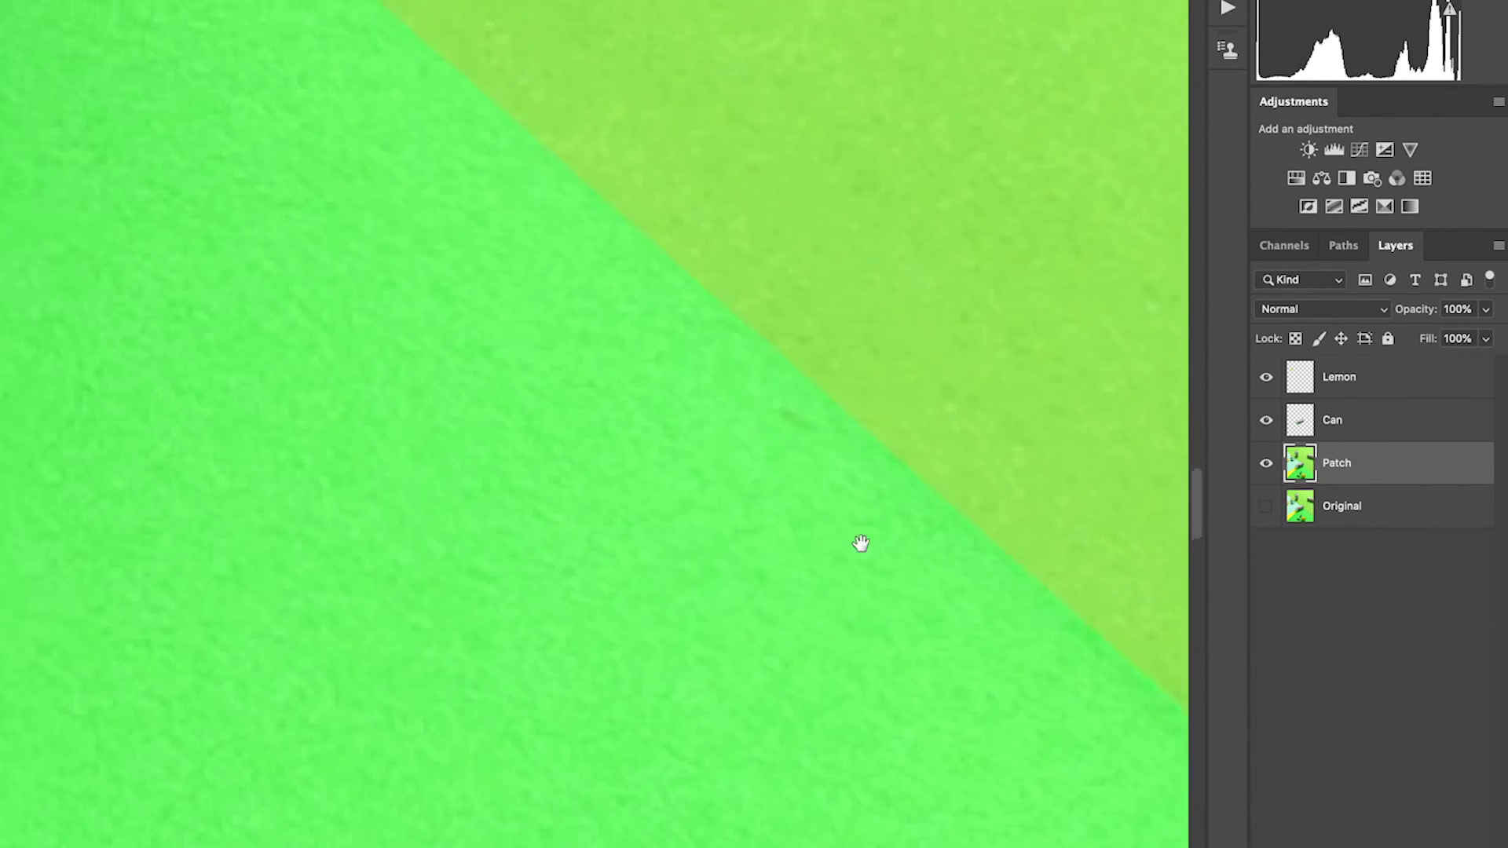
key("super+0")
left_click(1266, 506)
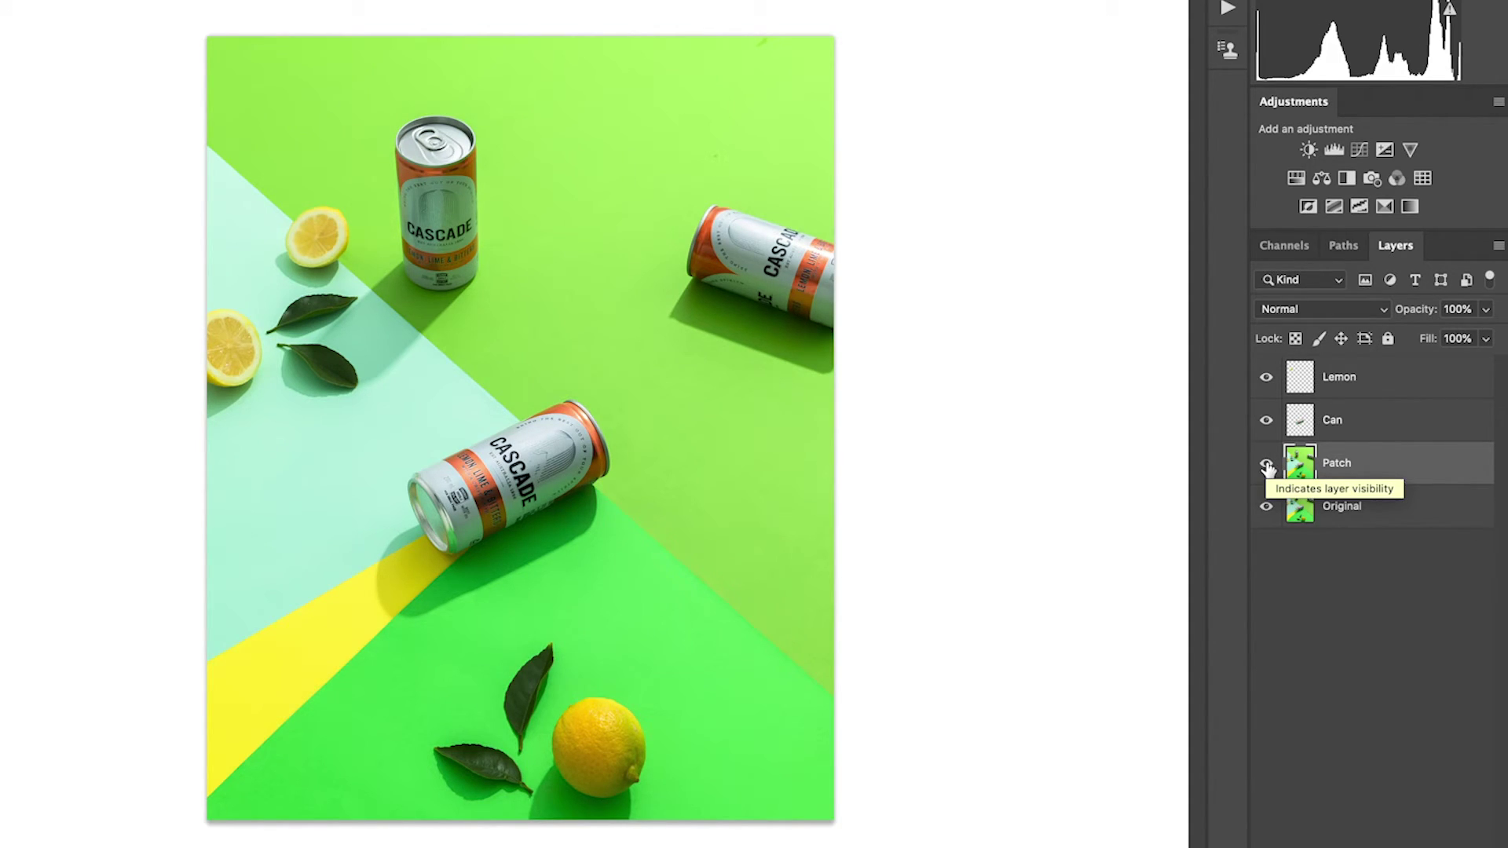
left_click(1265, 464)
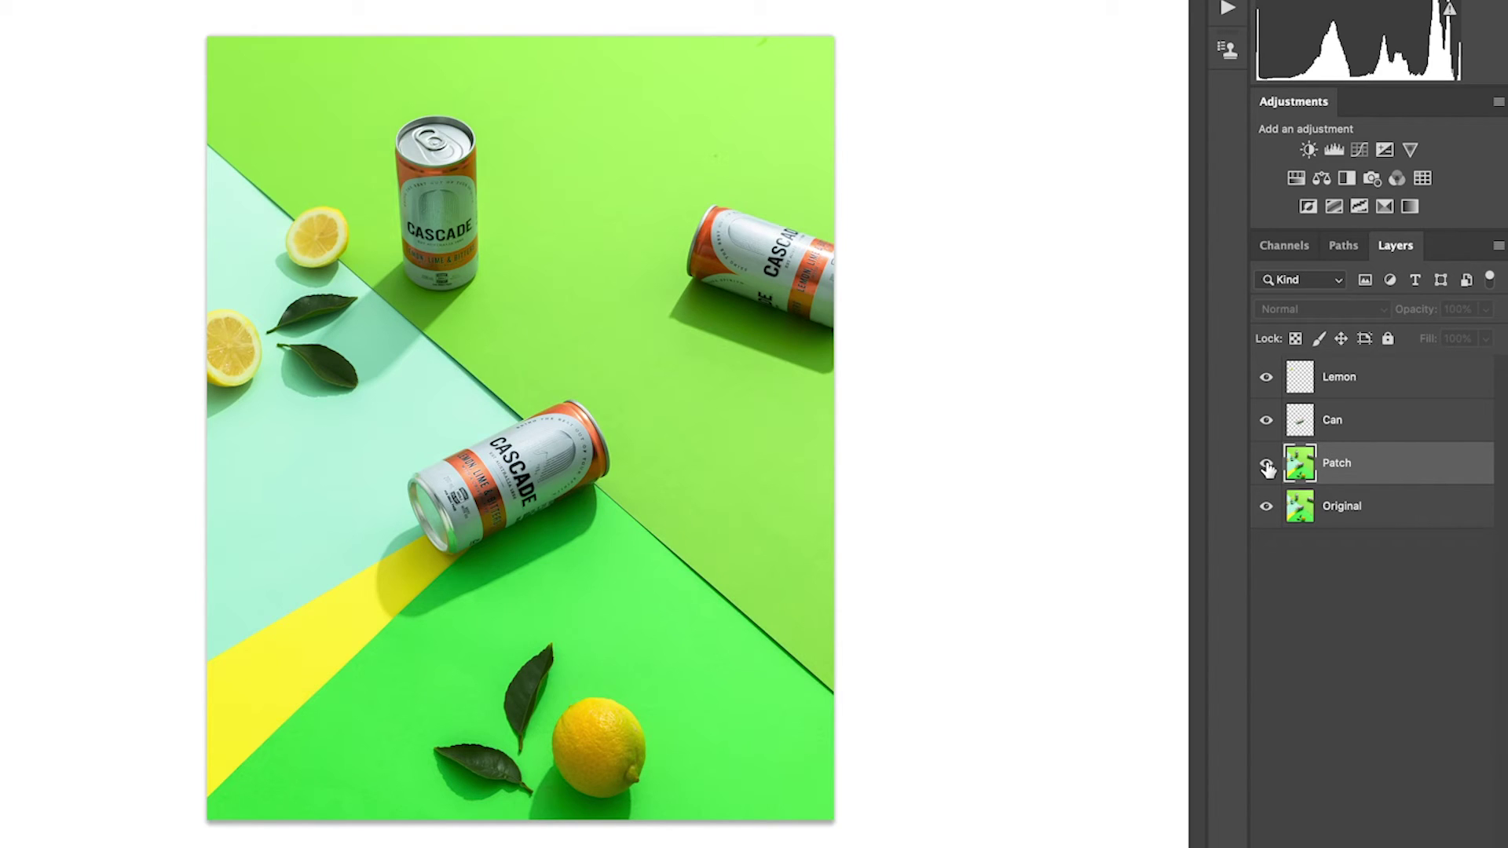
left_click(1266, 464)
left_click(1265, 464)
left_click(1266, 464)
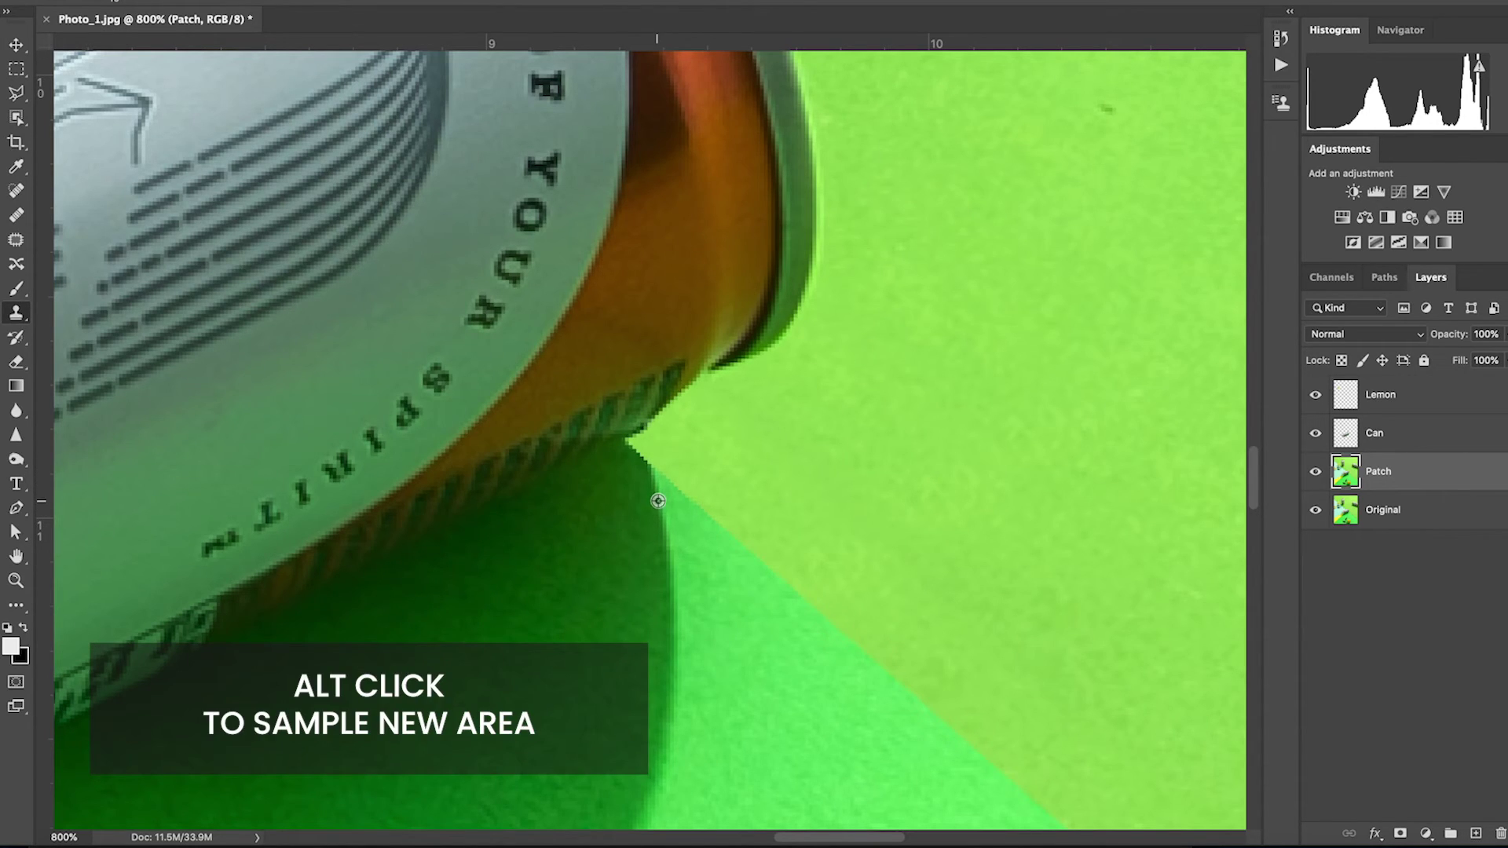
Clone green paper over the leftover fold notch where the diagonal edge meets the lying can
left_click(658, 500, "alt")
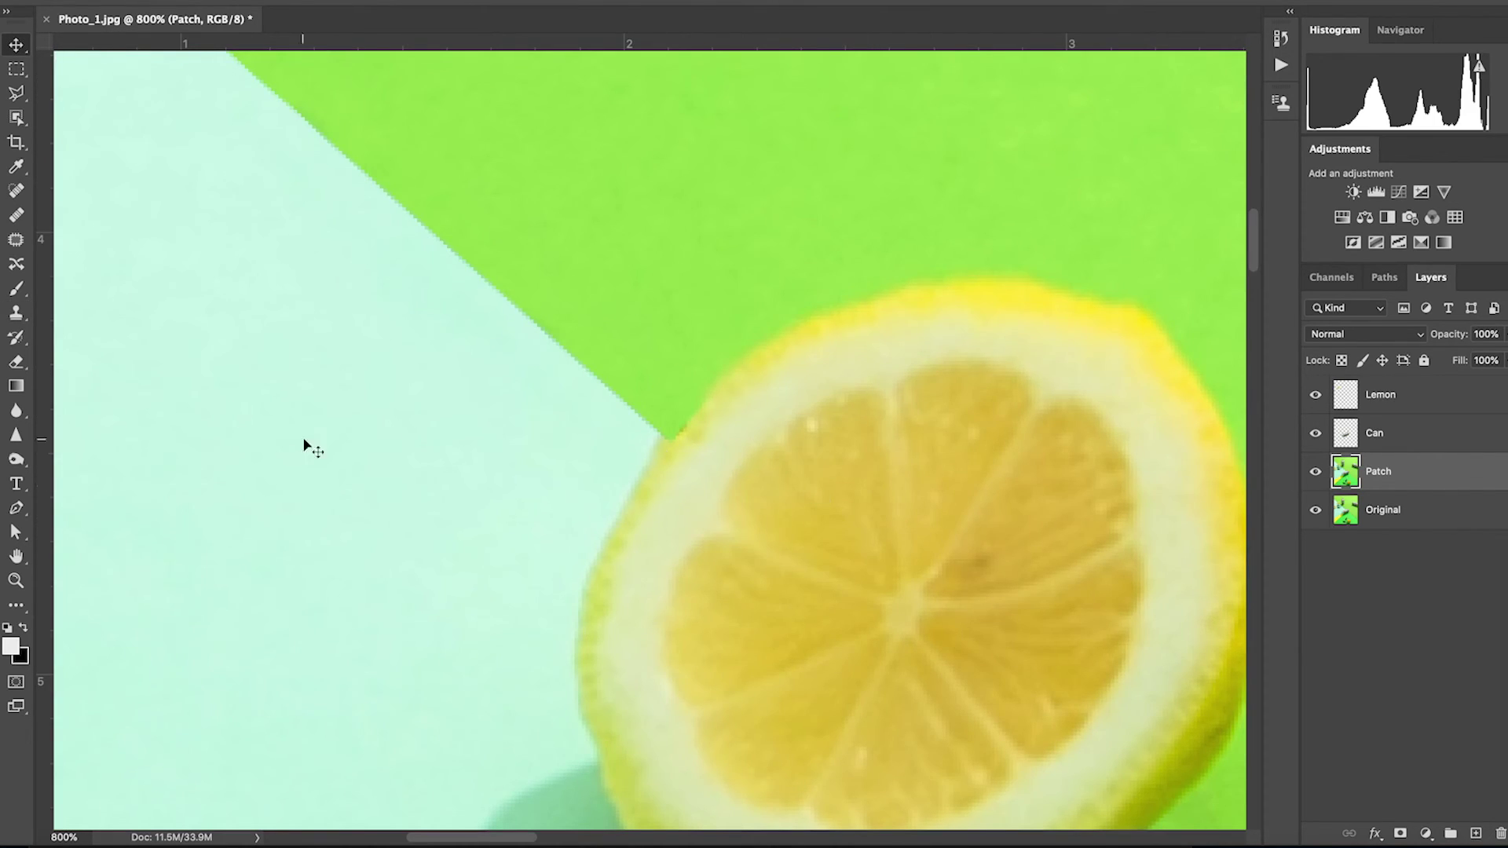
Switch to the Clone Stamp tool and clean the diagonal fold edge beside the half lemon
left_click(16, 313)
left_click(94, 308)
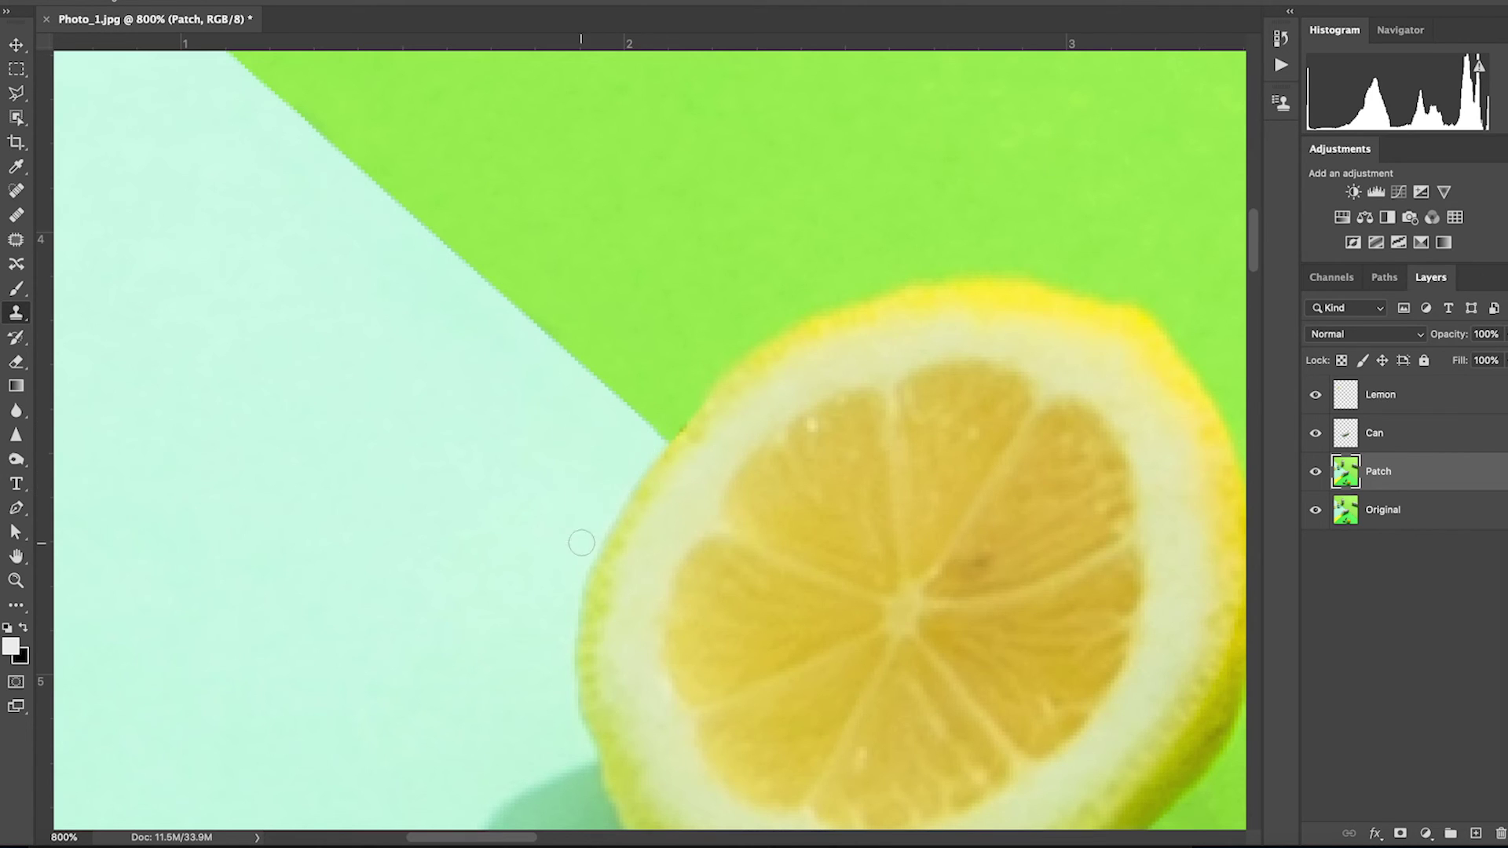
left_click_drag(665, 490, 540, 428)
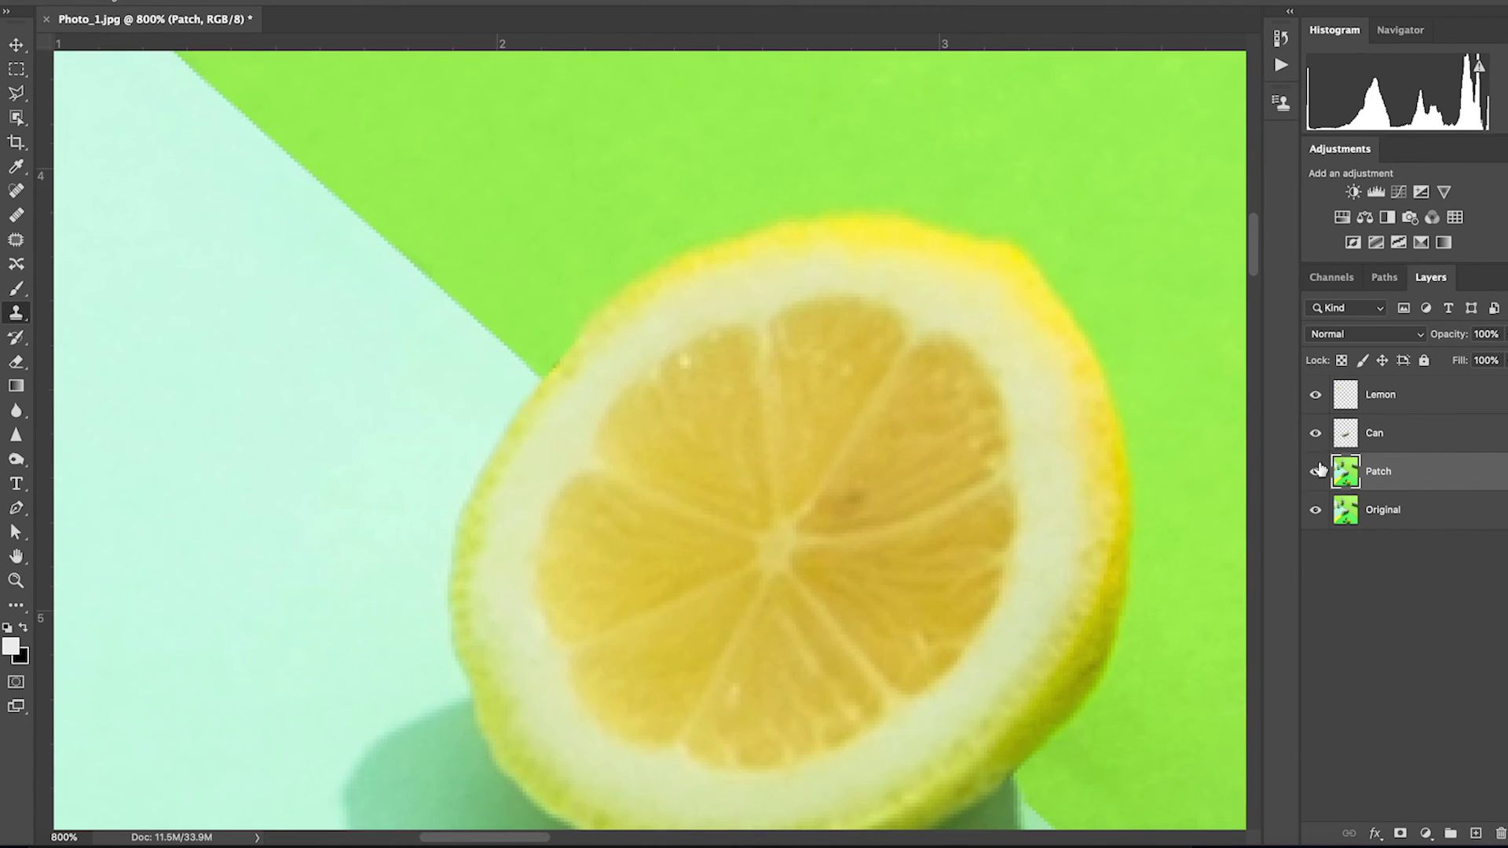